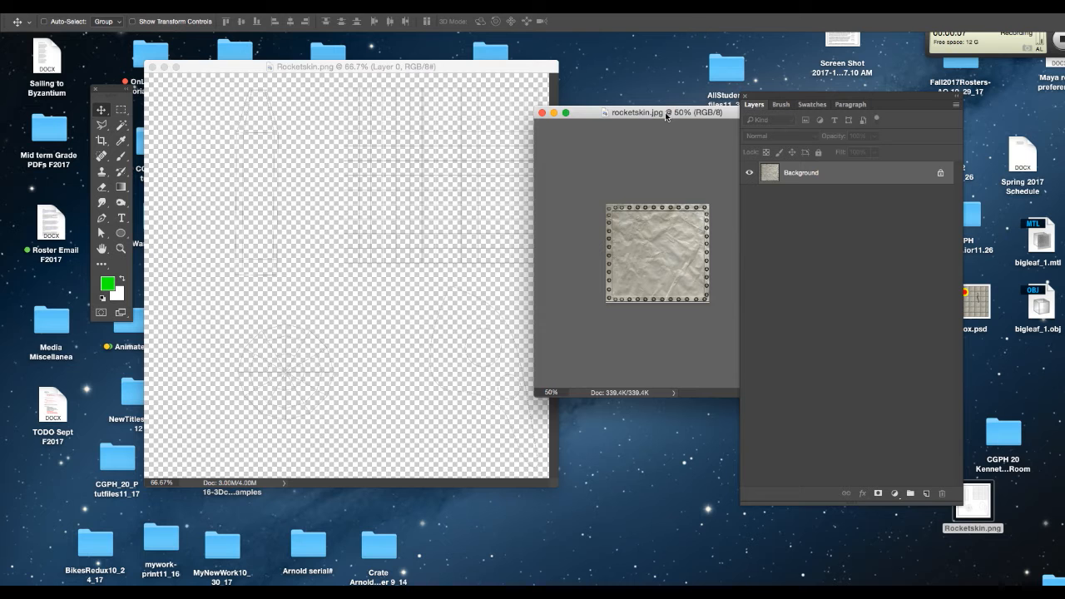
Step: Arrange the document windows and Layers panel, and add a new layer to Rocketskin.png
left_click_drag(666, 114, 700, 114)
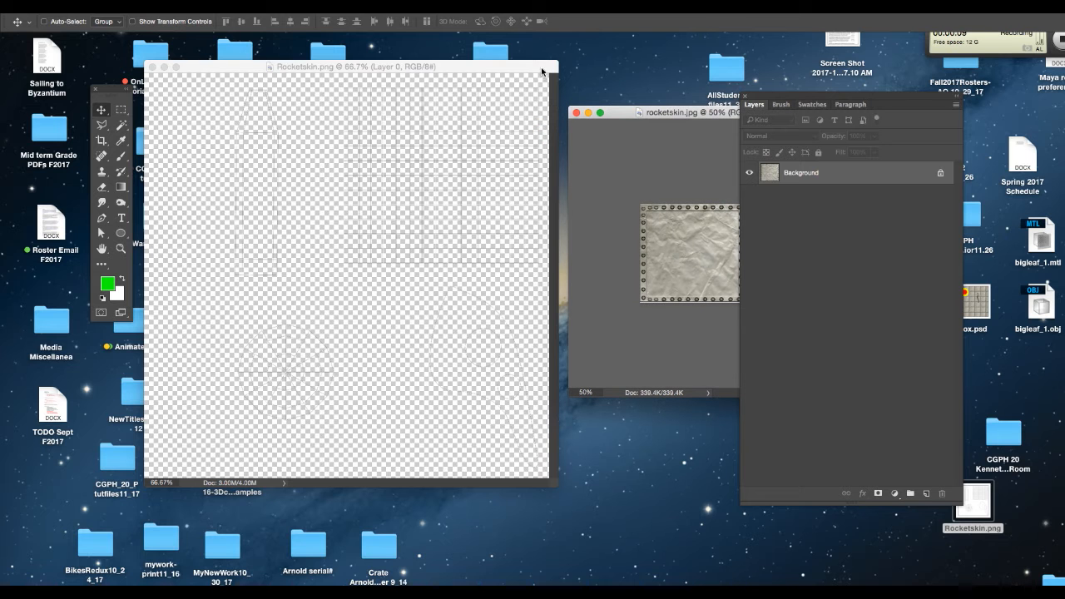
left_click(541, 67)
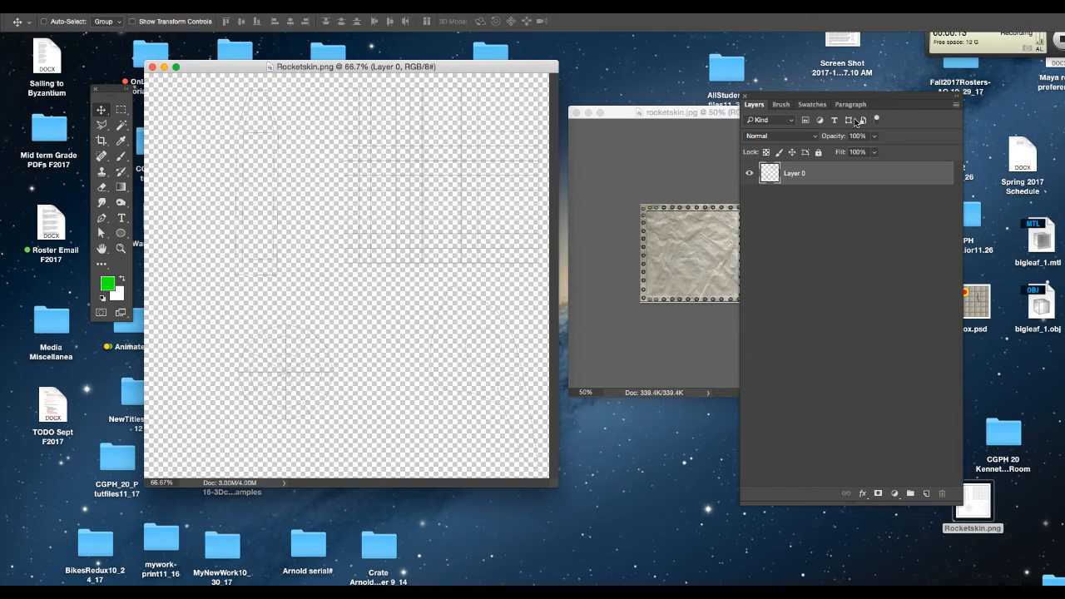
left_click_drag(855, 101, 775, 83)
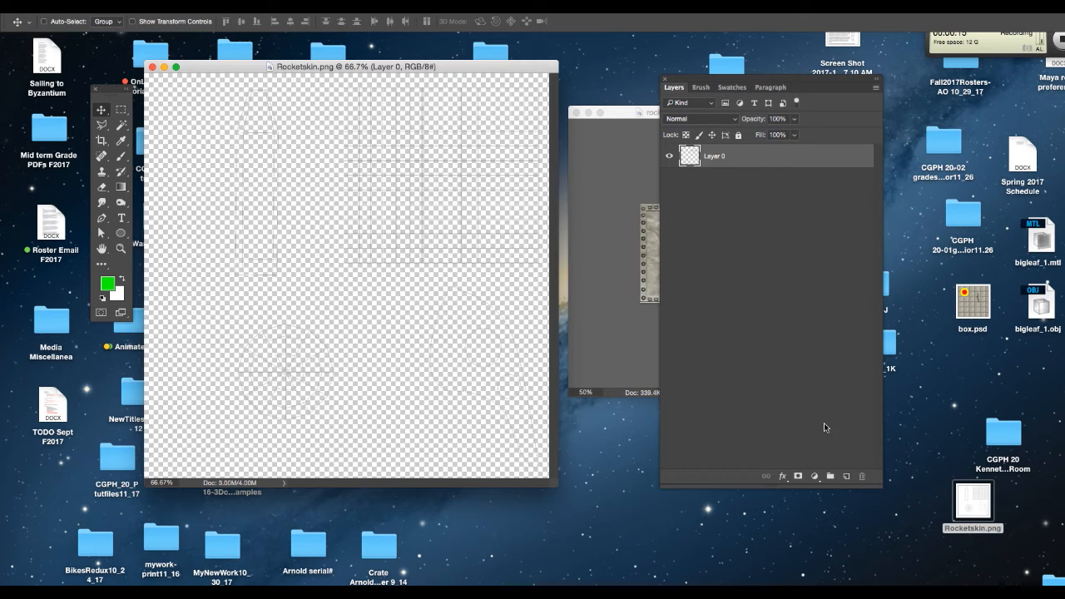
left_click_drag(880, 488, 827, 319)
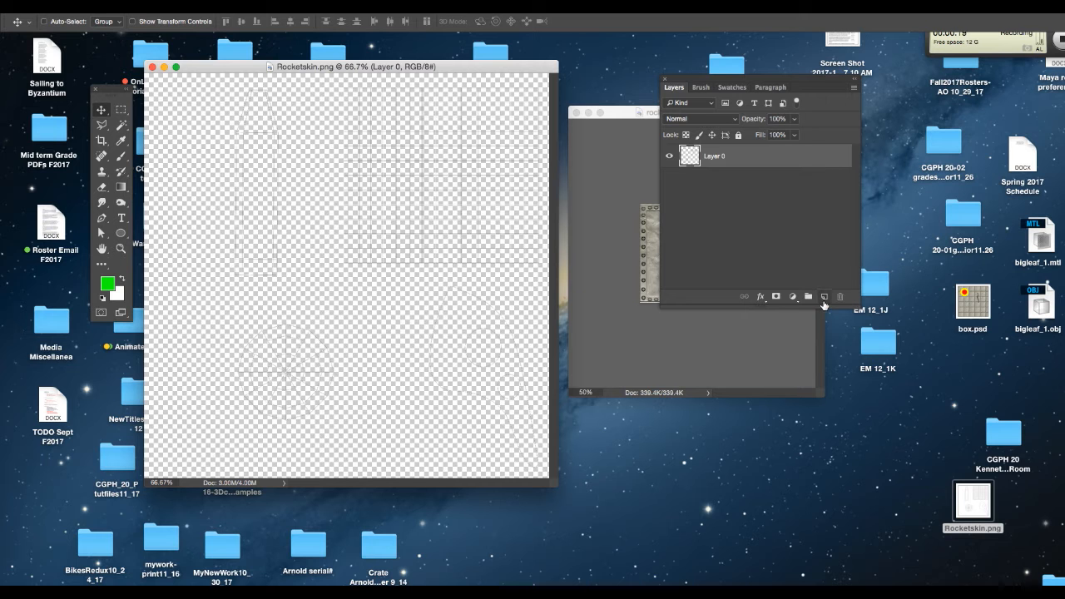
left_click(823, 297)
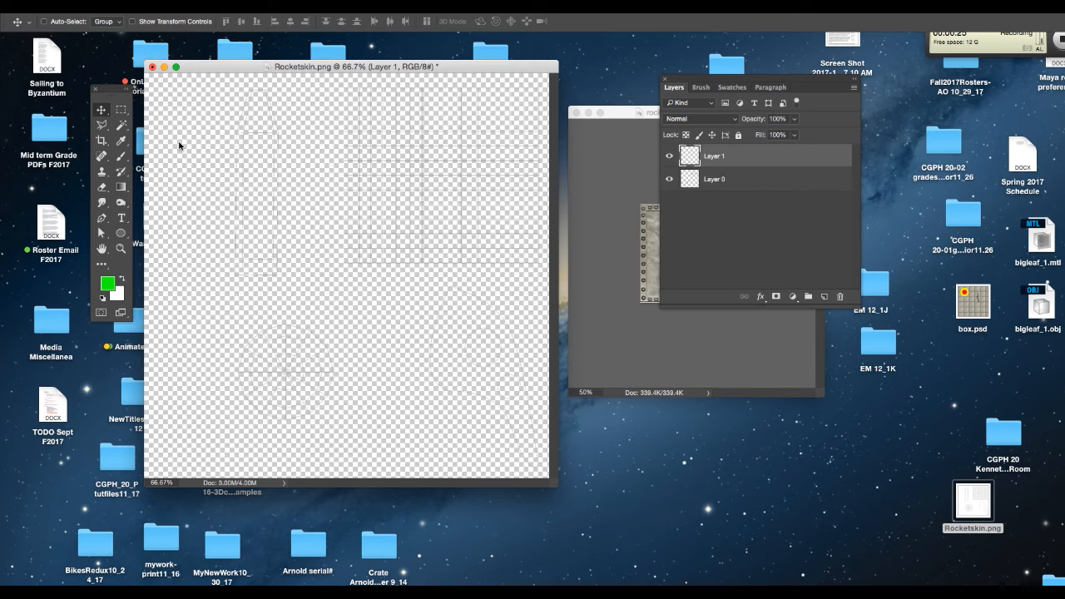
Step: Reset the colours to default, fill the new layer with black, and place it beneath the UV wireframe layer
key("d")
mouse_move(115, 91)
left_mouse_down()
mouse_move(183, 84)
mouse_move(109, 102)
left_mouse_up()
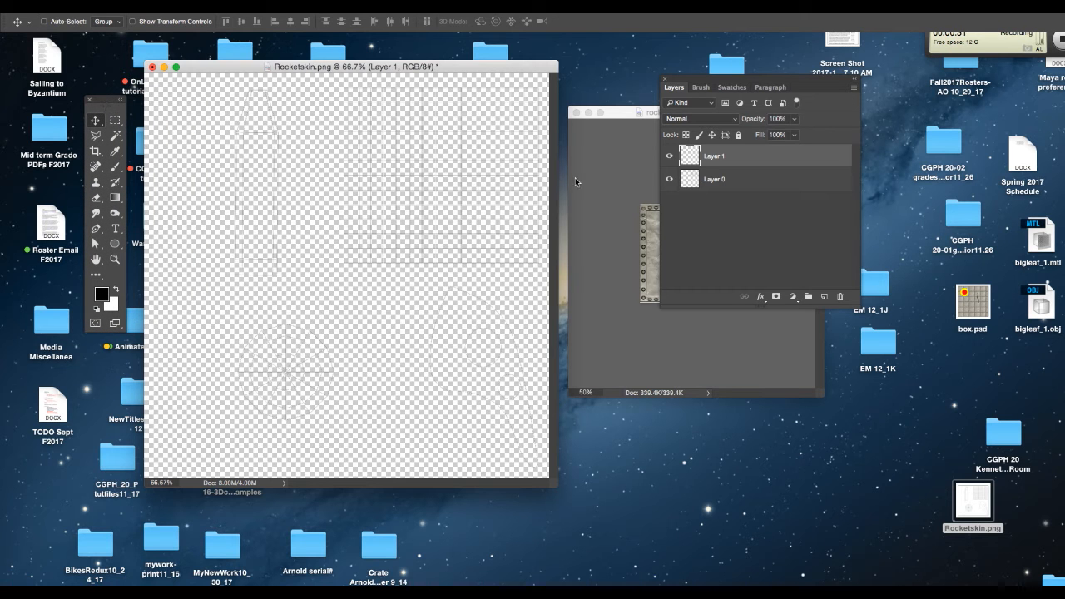
key("shift+g")
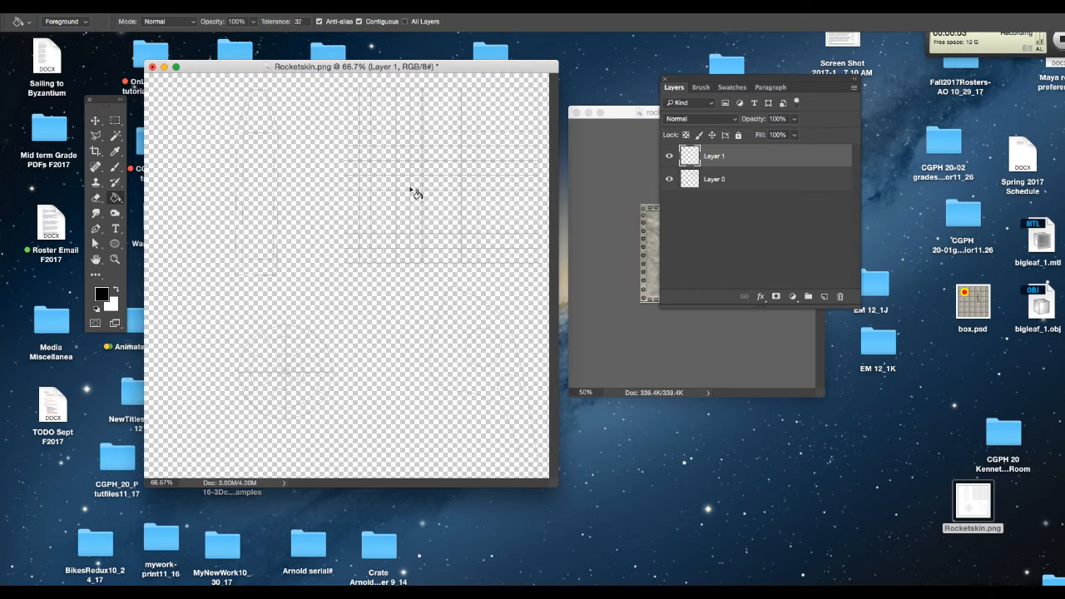
left_click(360, 205)
left_click_drag(690, 152, 692, 181)
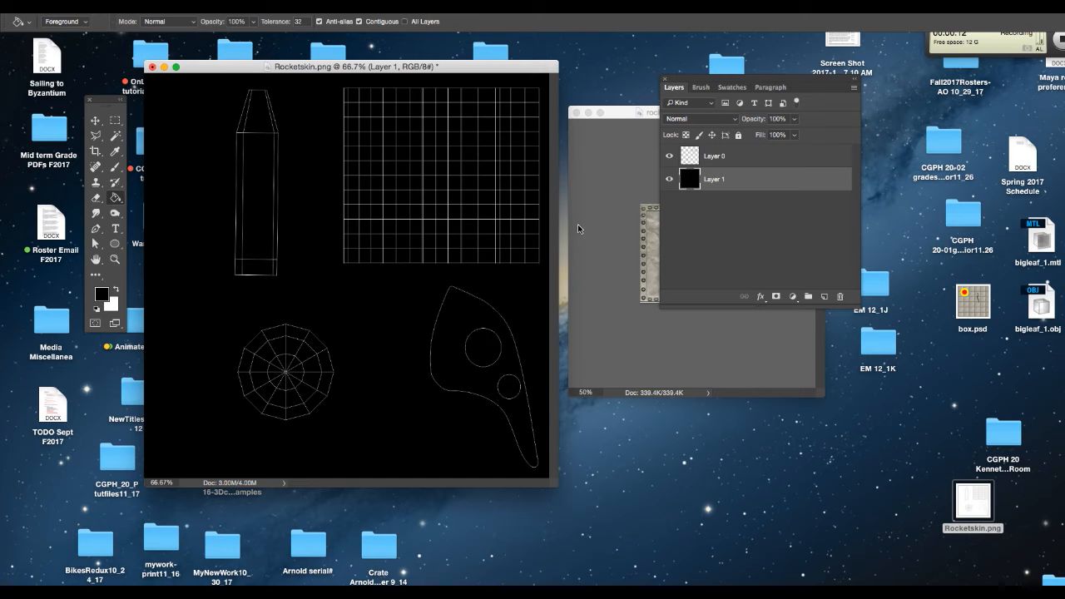
Step: Bring rocketskin.jpg into clear view, select its entire image and copy it
left_click_drag(507, 71, 526, 72)
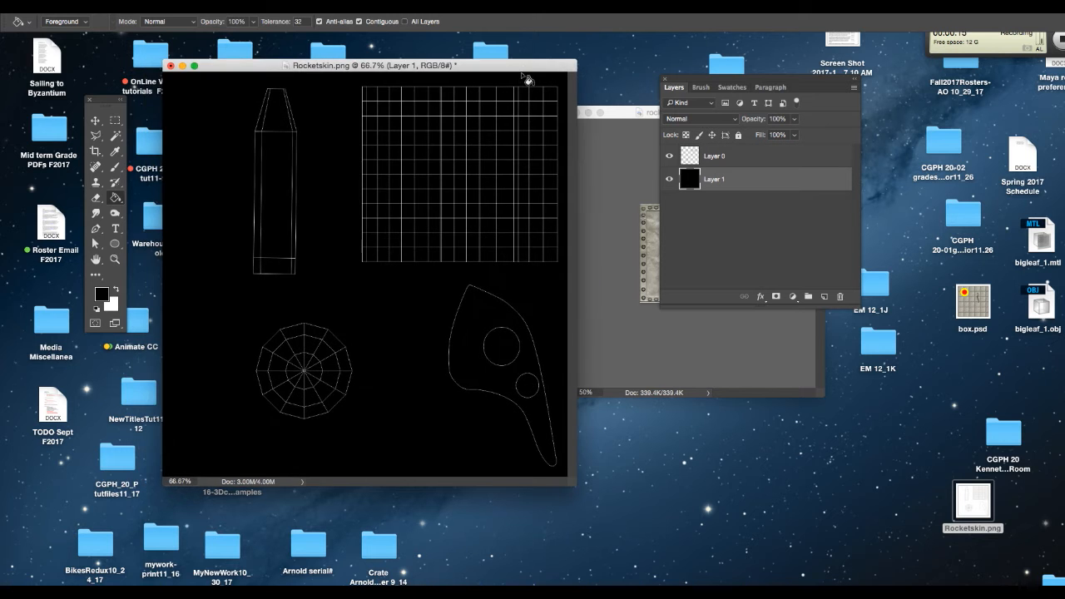
left_click(635, 115)
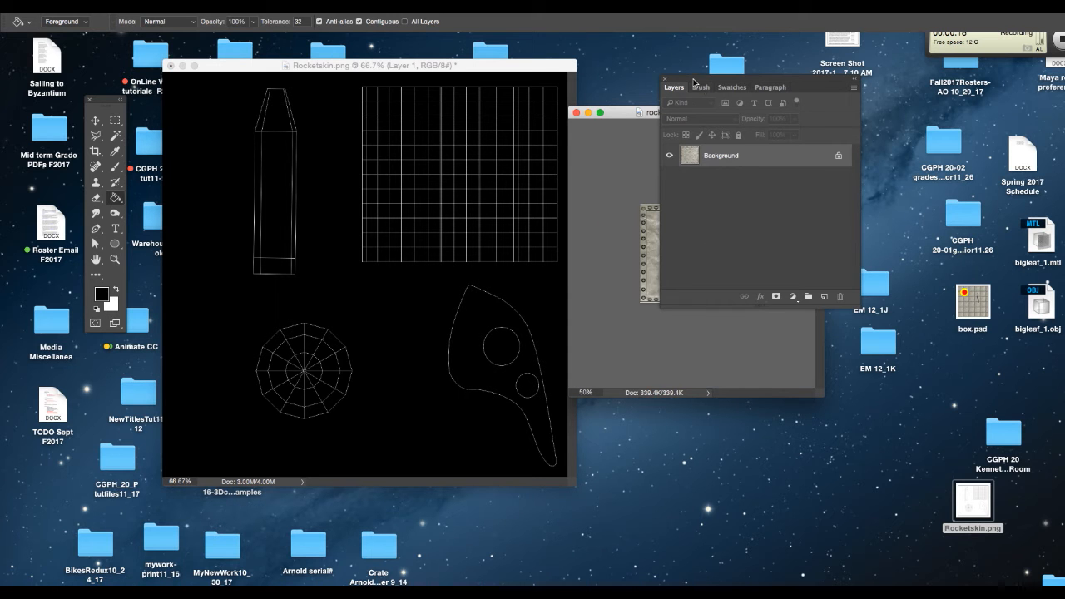
left_click_drag(694, 83, 812, 142)
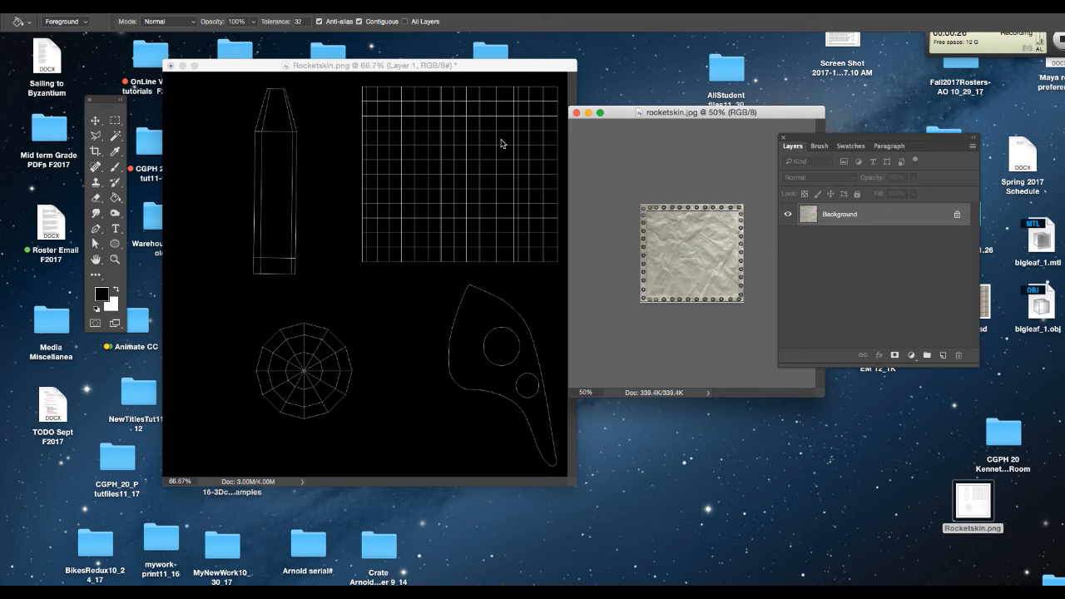
key("v")
left_click_drag(670, 114, 640, 109)
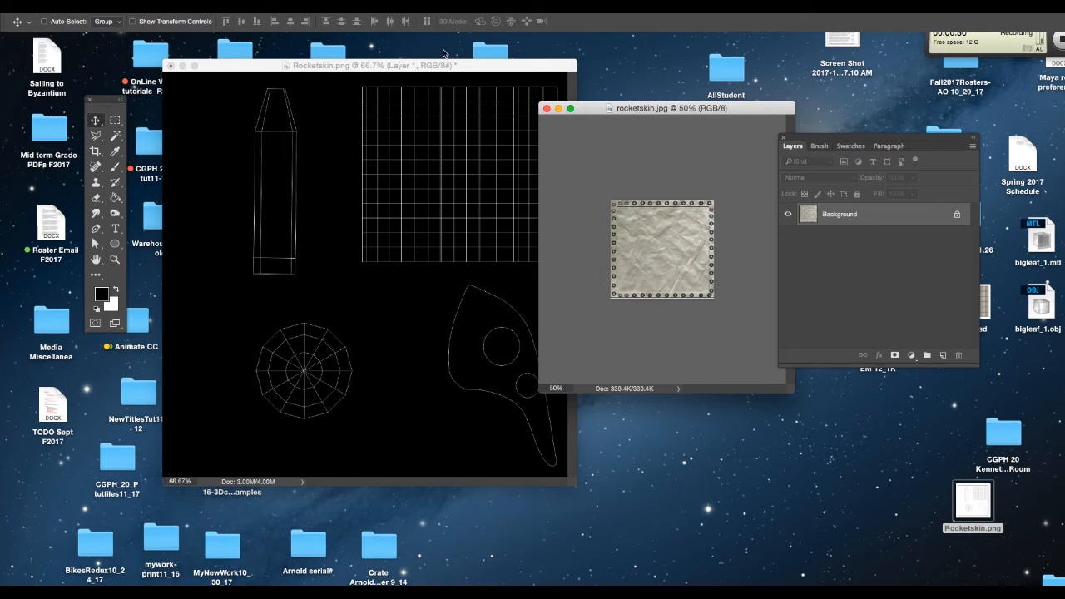
left_click(258, 5)
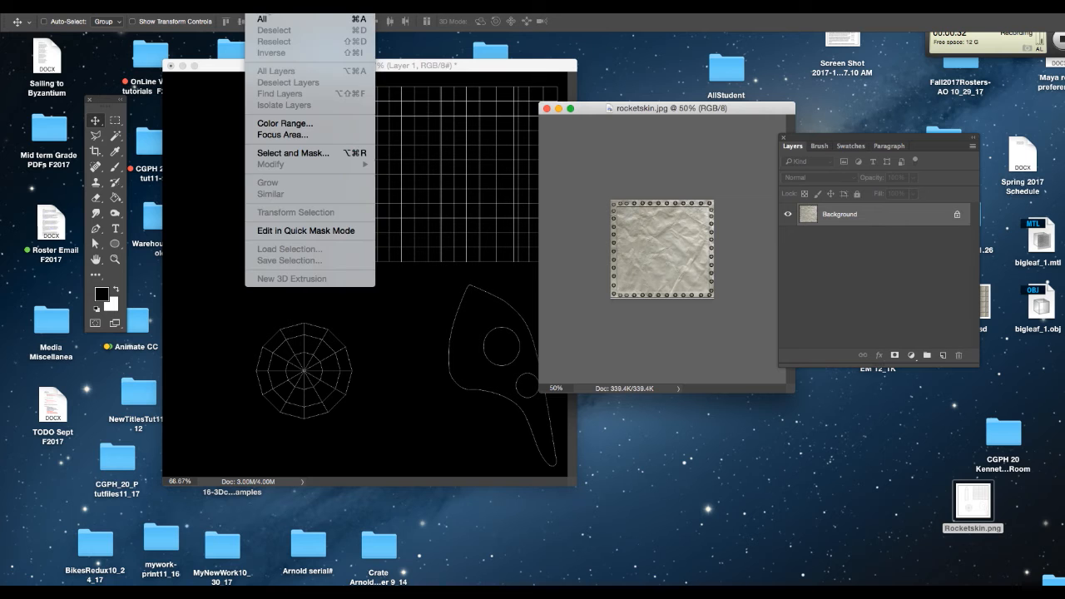
left_click(268, 18)
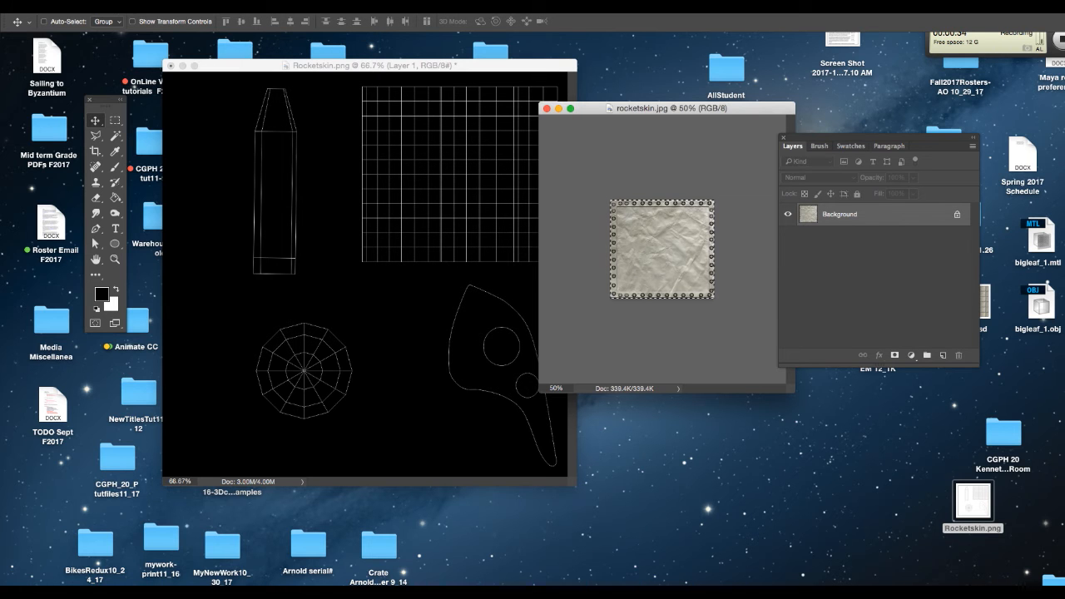
left_click(135, 5)
left_click(146, 89)
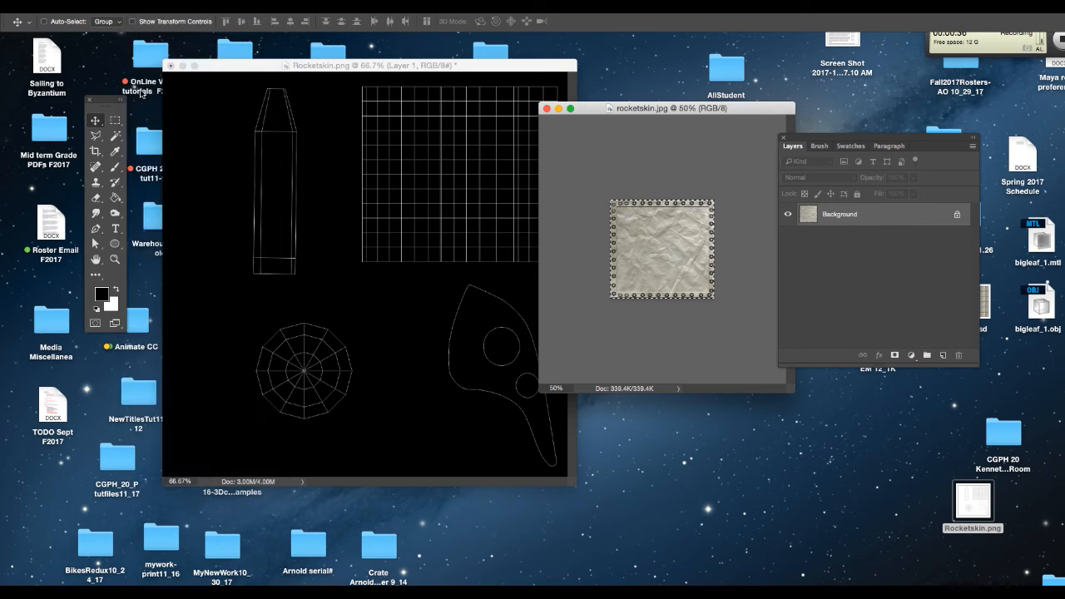
Step: Paste the copied metal texture into Rocketskin.png and move it below the grid, beside the circular wireframe
left_click(322, 69)
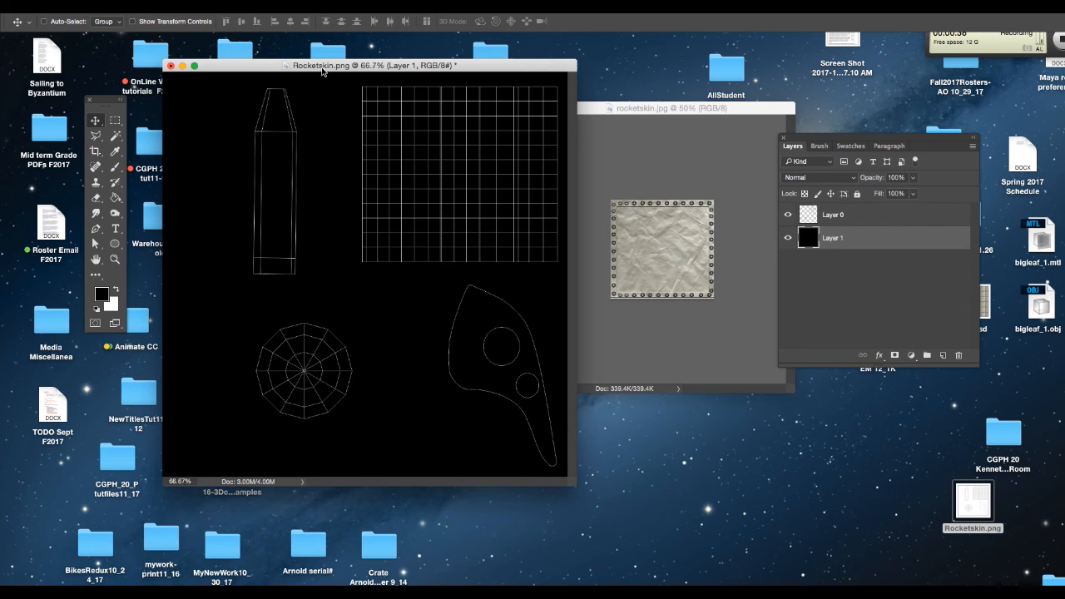
left_click(142, 7)
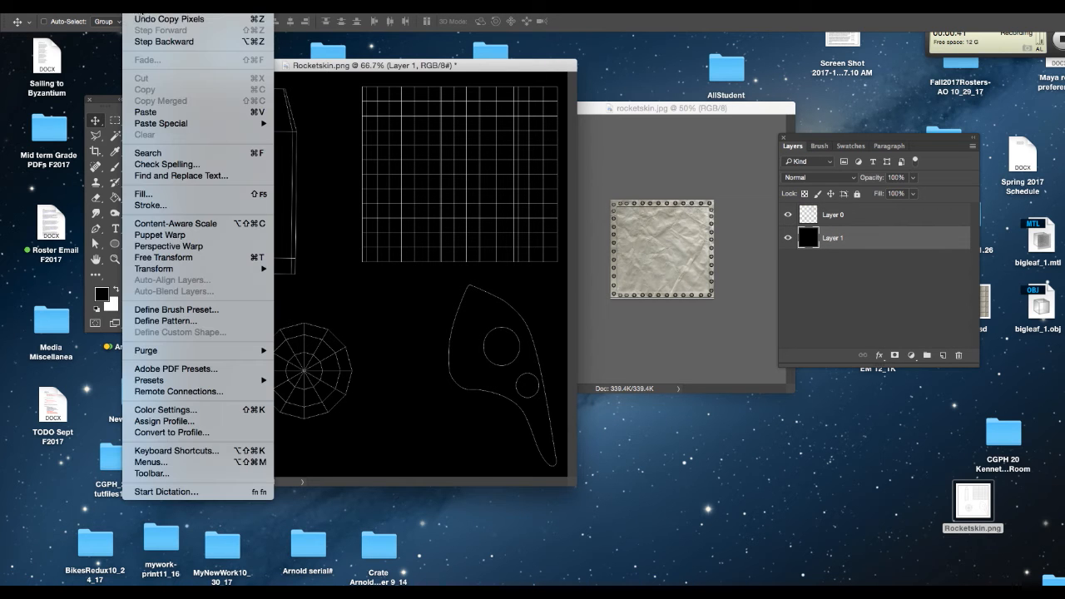
left_click(146, 112)
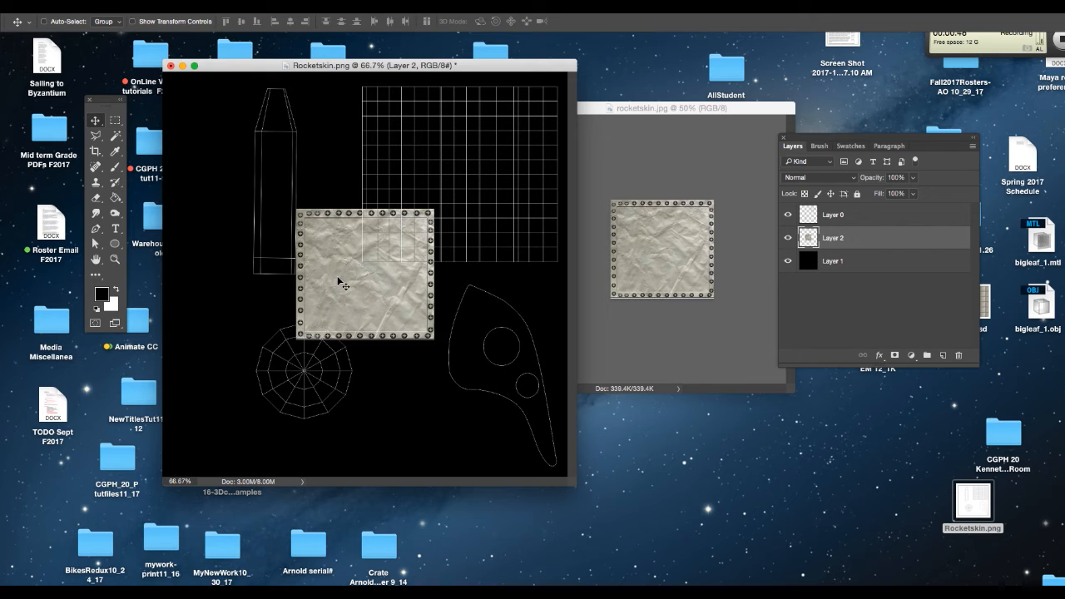
left_click_drag(339, 283, 334, 349)
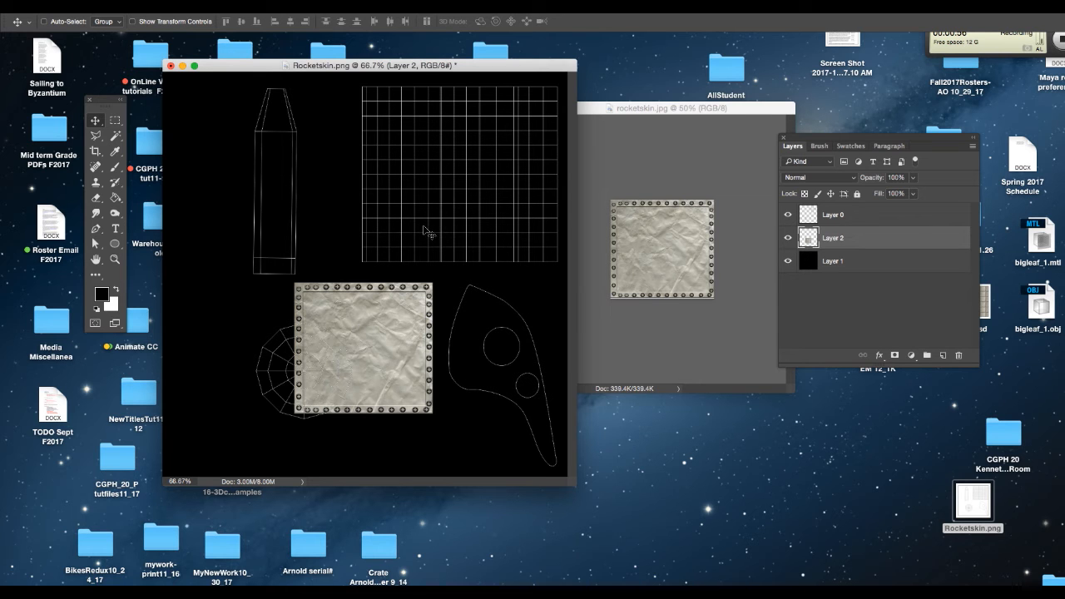
Step: Scale the pasted texture proportionally to 60% with Free Transform and save the document as Rocketskin12_1E.psd
key("super")
key("super+t")
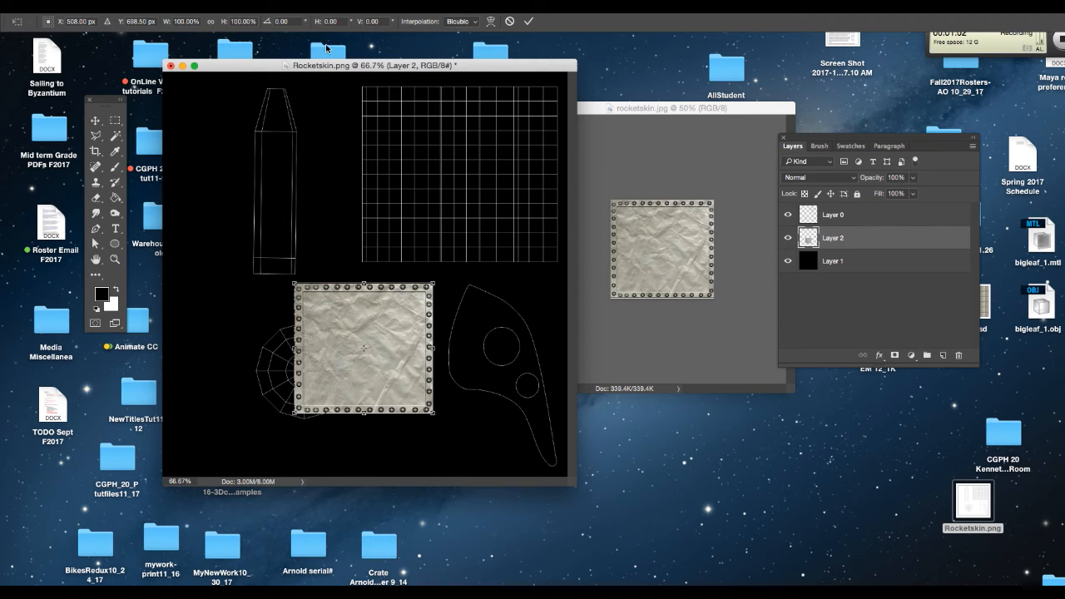
left_click(283, 21)
left_click_drag(265, 20, 279, 20)
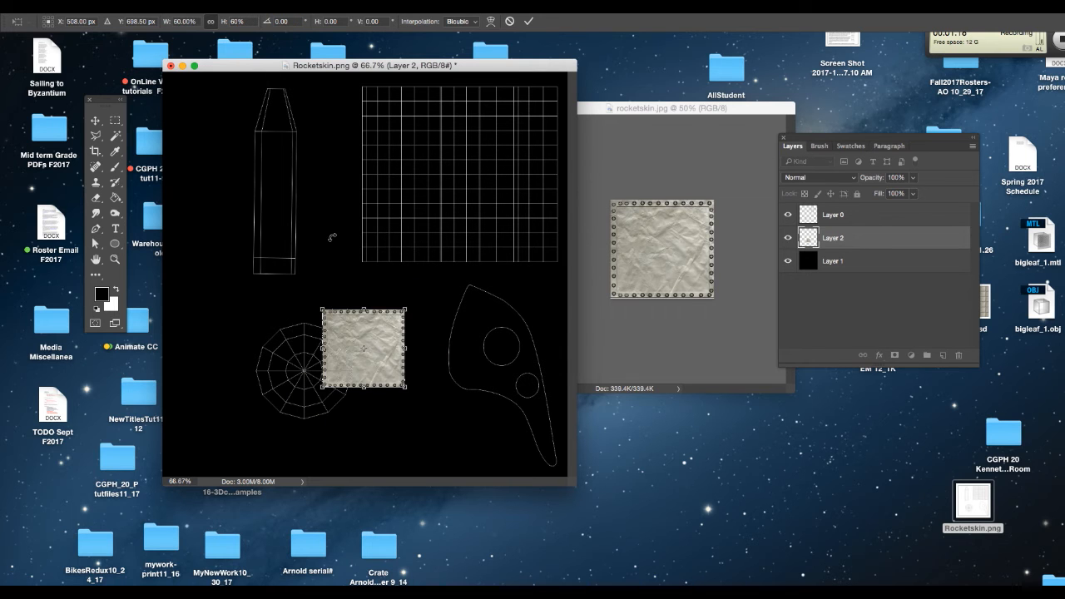
key("Return")
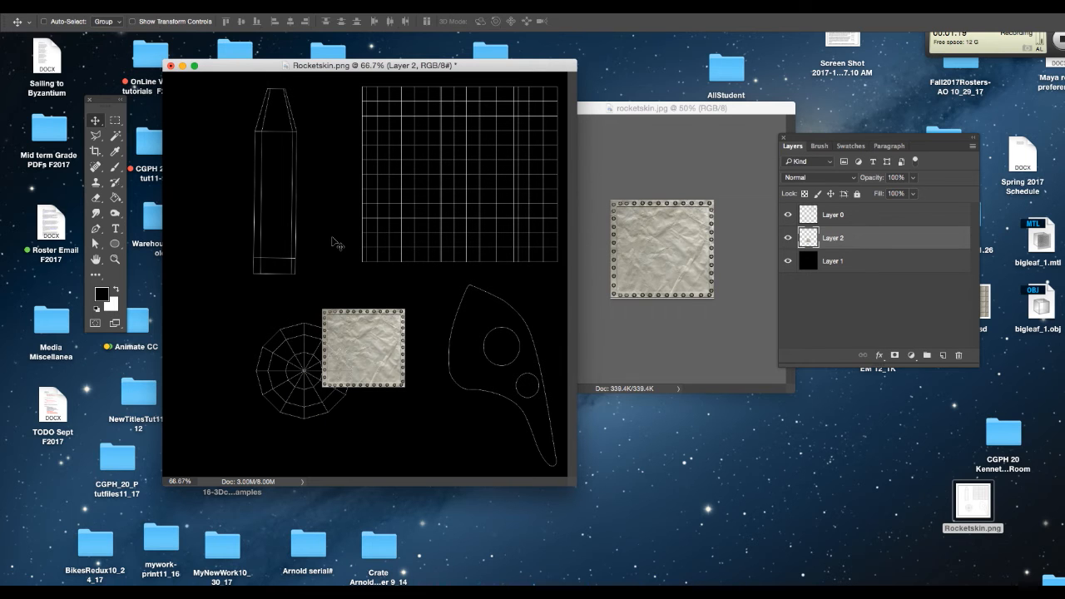
key("super+shift+s")
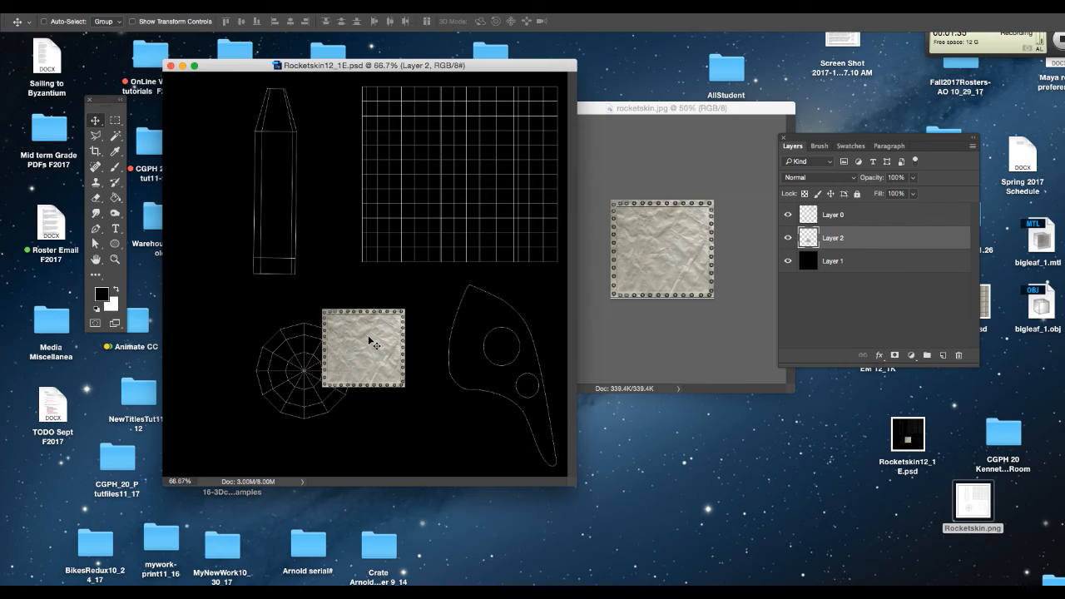
Step: Switch to full-screen view and select the whole riveted metal texture with a rectangular marquee, edge to edge
key("f")
key("super+equal")
key("super+equal")
key("super+equal")
key("super+equal")
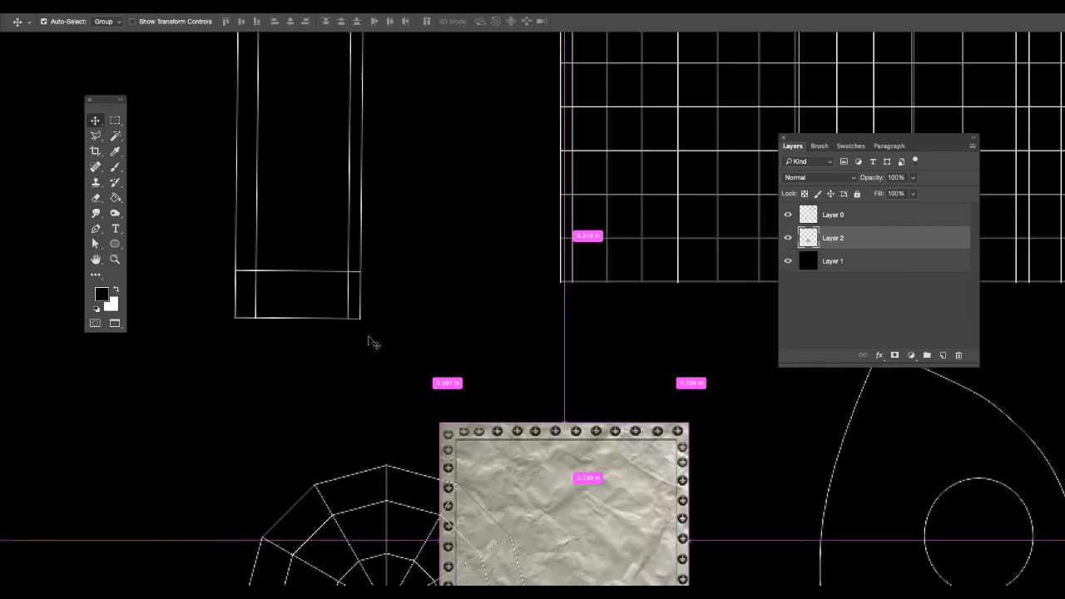
scroll(450, 393, "down", 10)
scroll(450, 393, "right", 2)
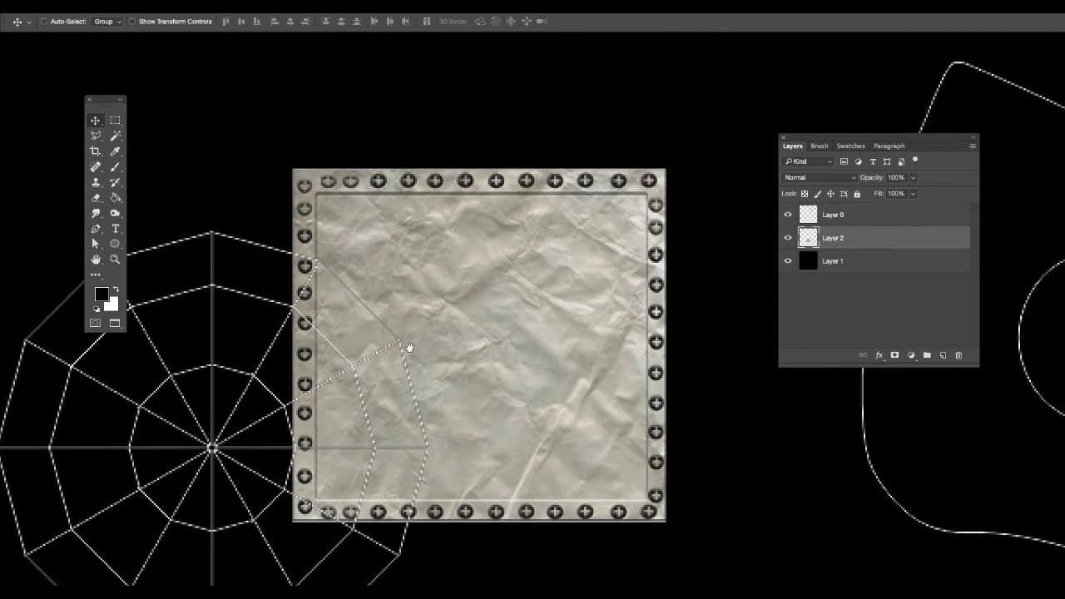
left_click(116, 120)
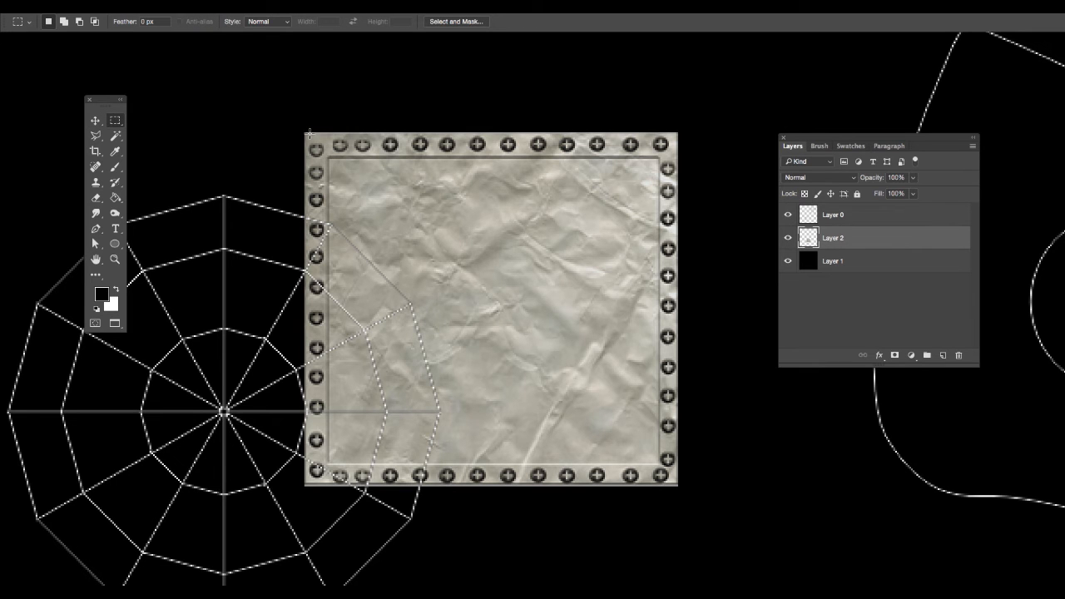
left_click_drag(305, 132, 678, 484)
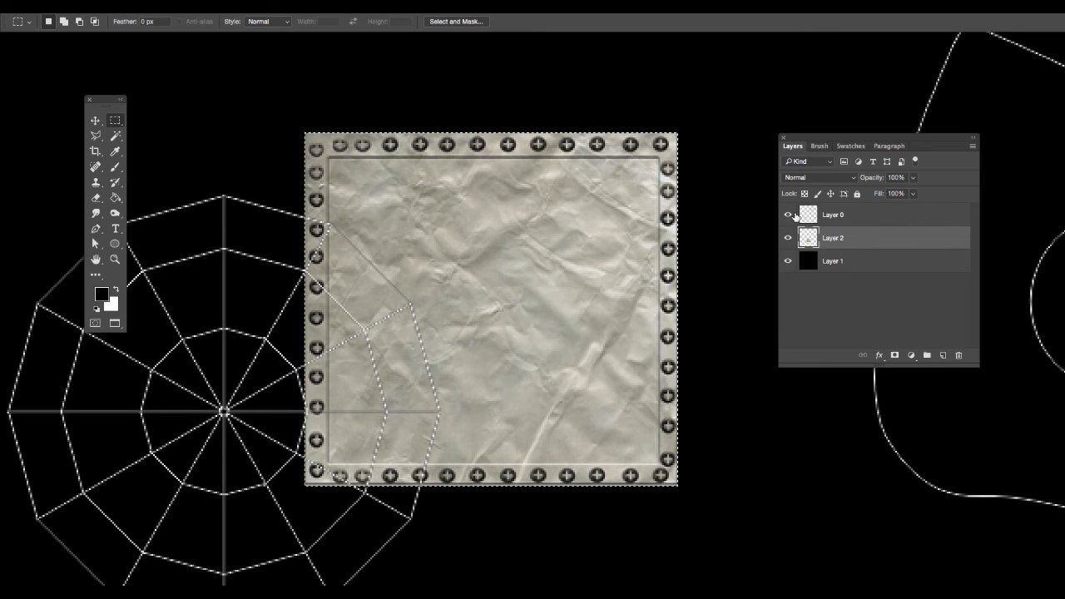
Step: Hide the wireframe on Layer 0 and define the selected metal texture as a pattern with the default name
left_click(788, 214)
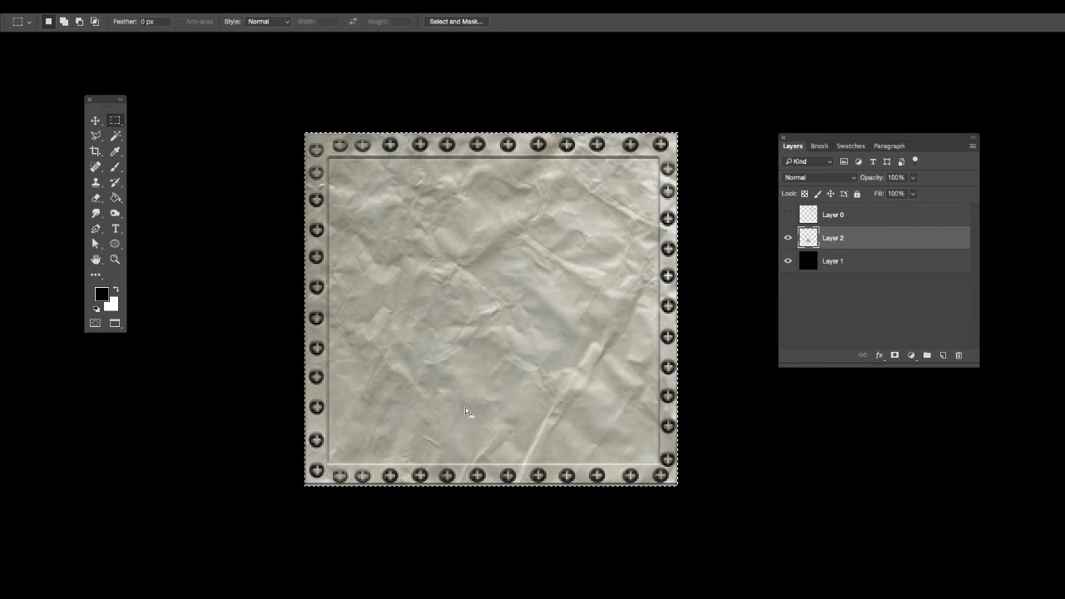
key("ctrl+minus")
key("ctrl+minus")
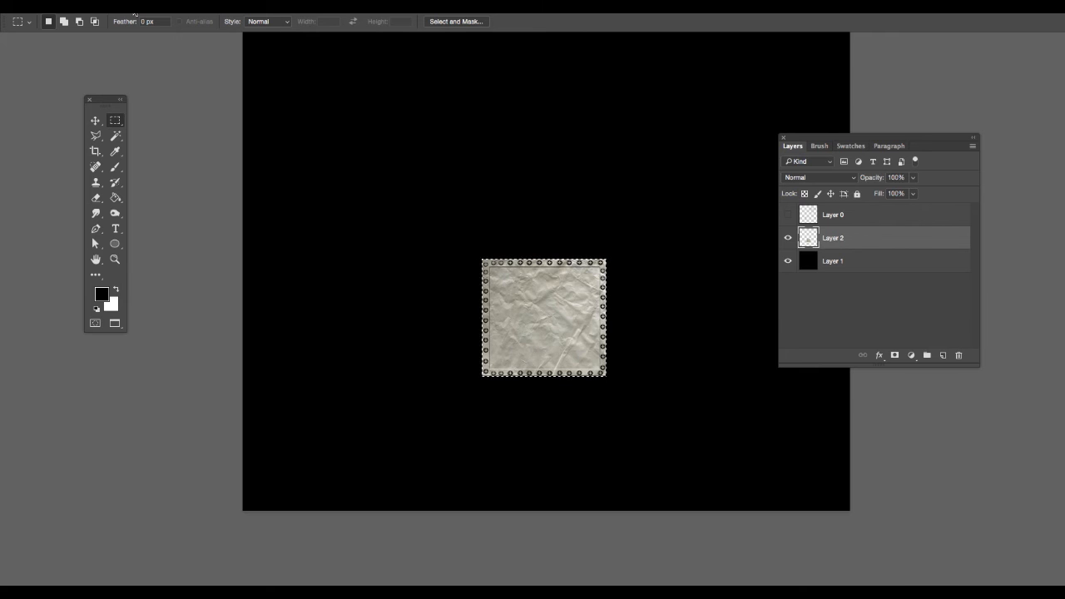
left_click(138, 7)
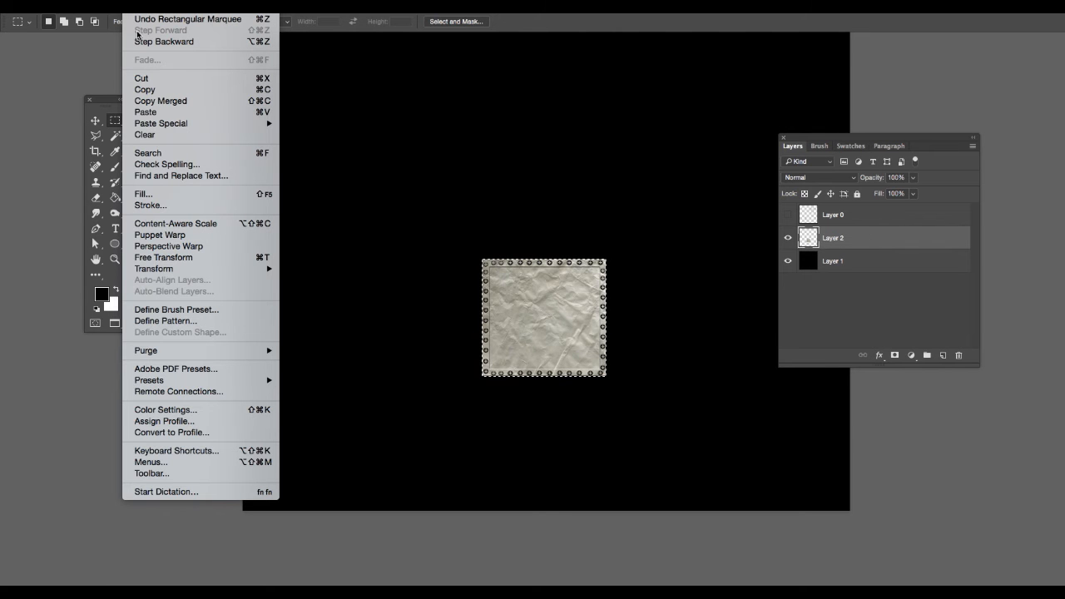
left_click(170, 322)
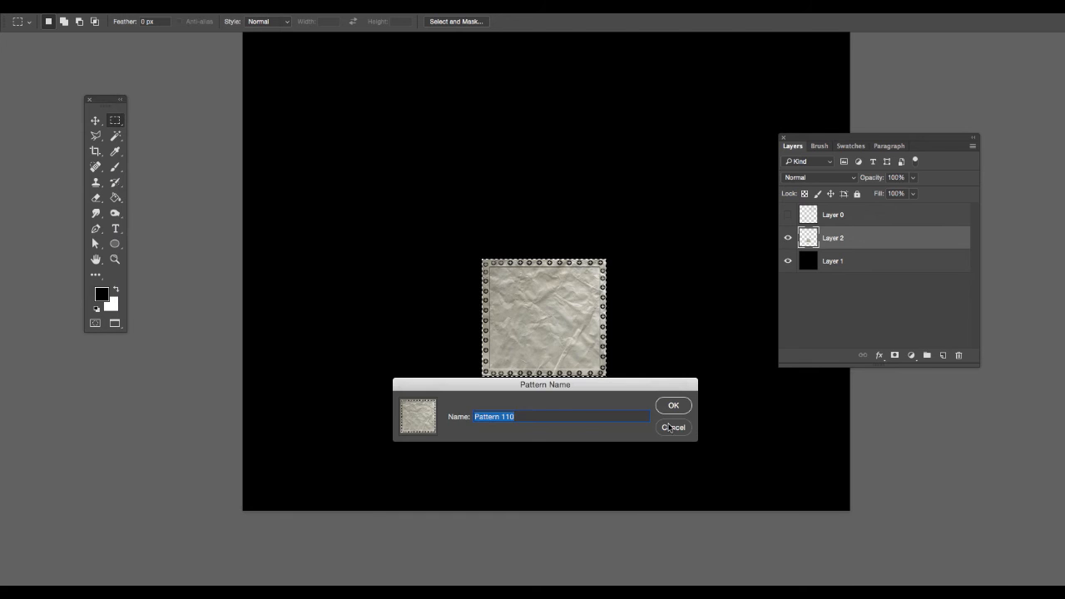
left_click(672, 407)
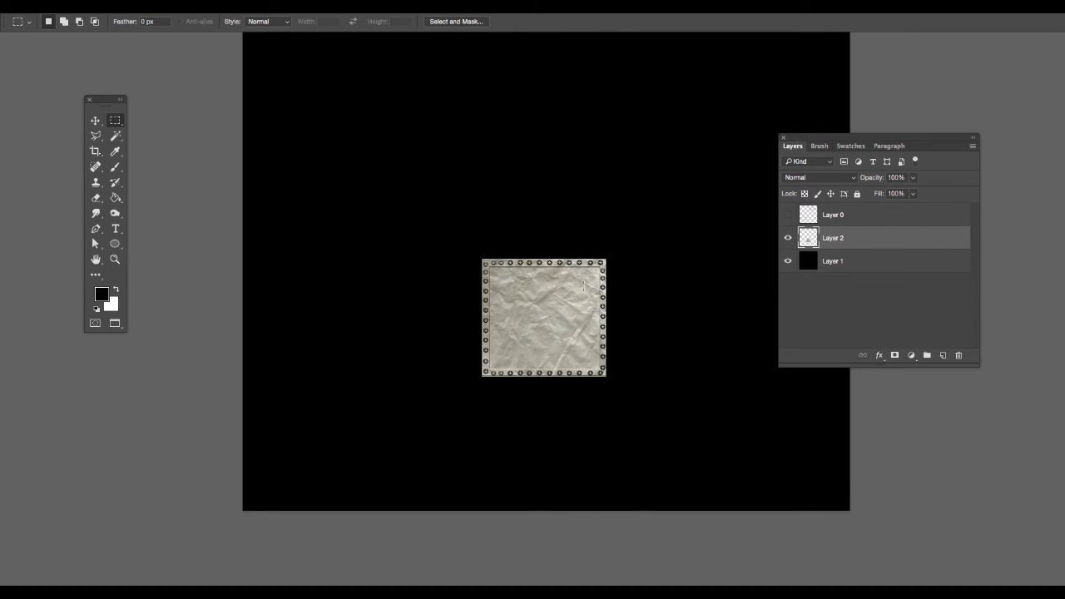
Step: Fill the whole of Layer 2 with the newly defined riveted metal pattern in Normal mode at 100% opacity
left_click(106, 6)
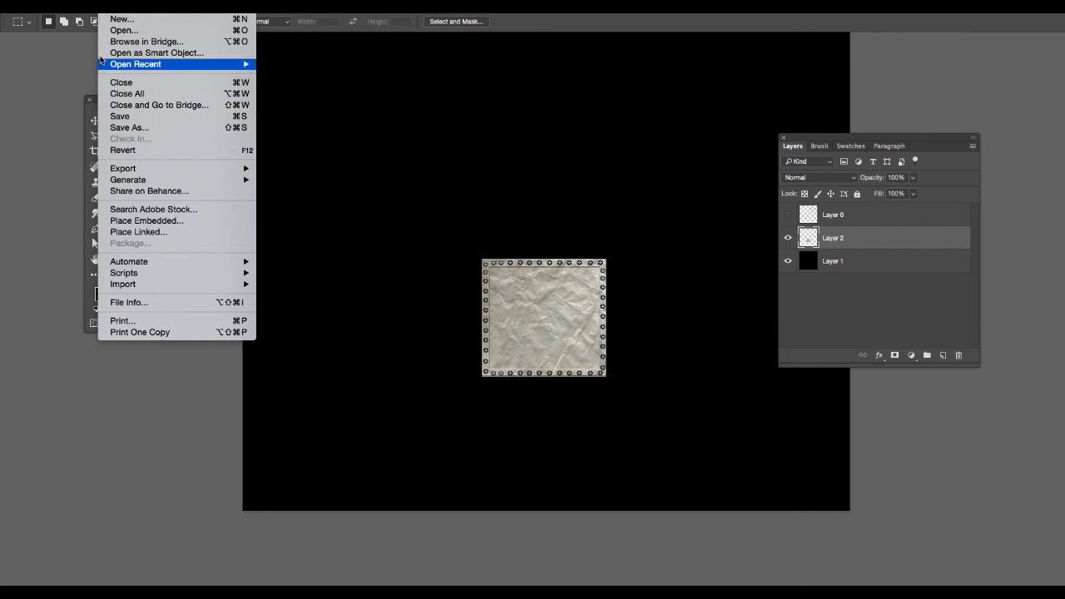
mouse_move(131, 6)
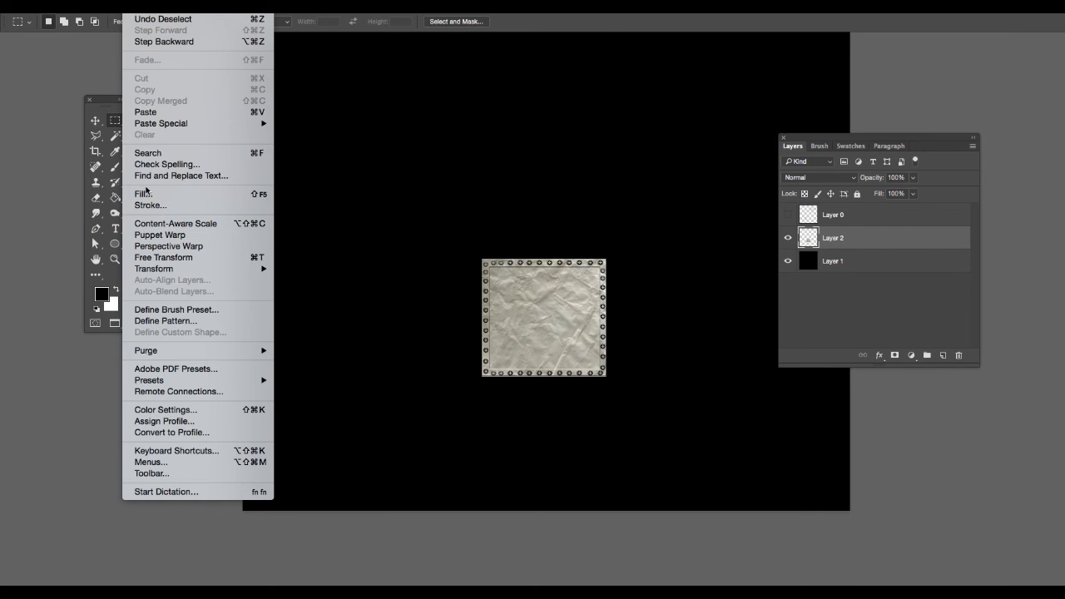
left_click(145, 194)
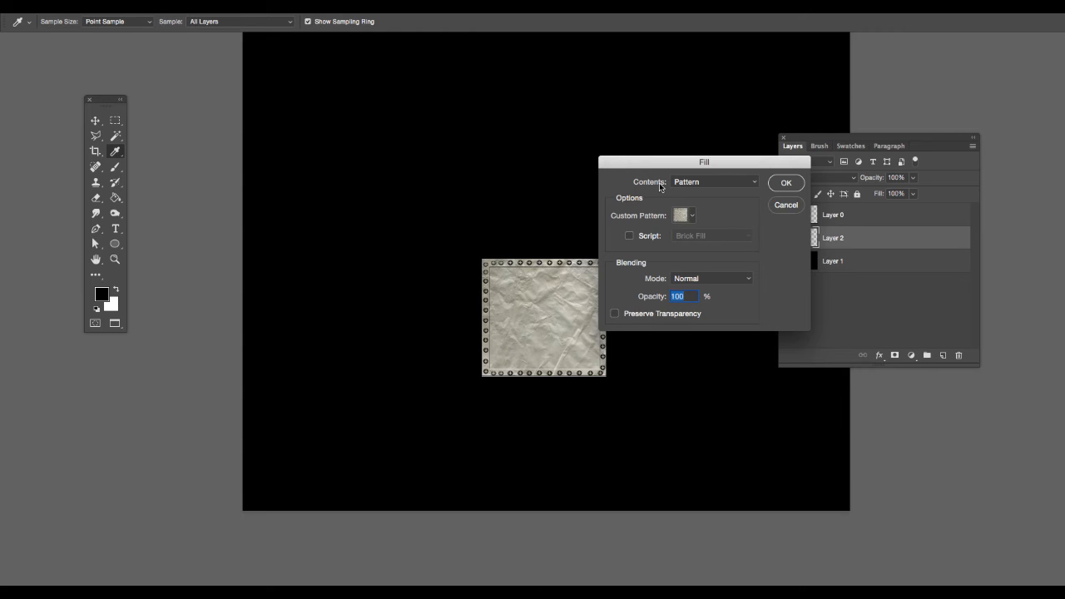
left_click(751, 184)
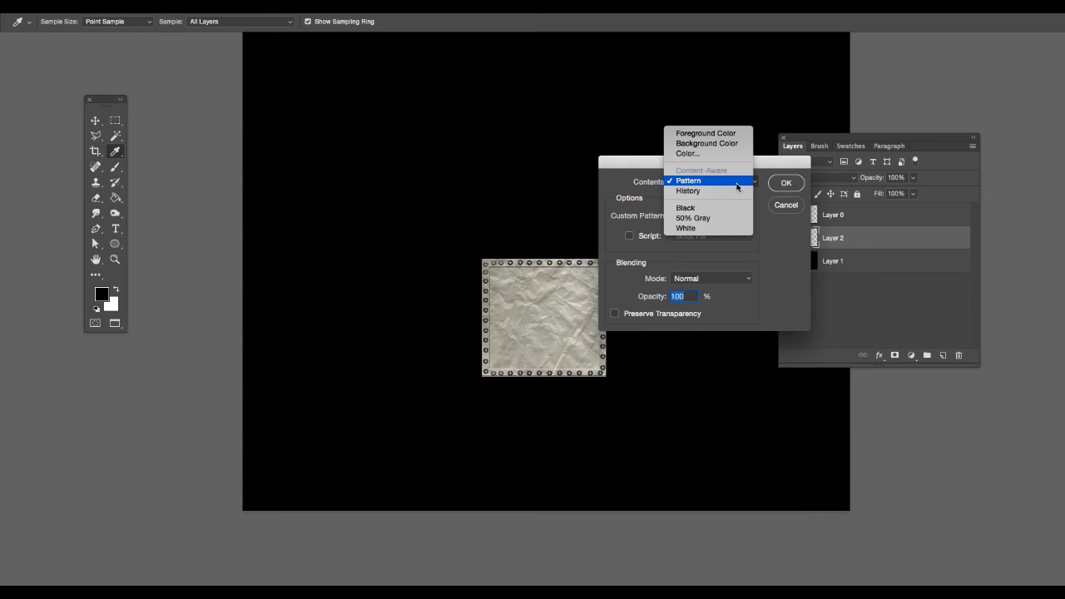
left_click(737, 183)
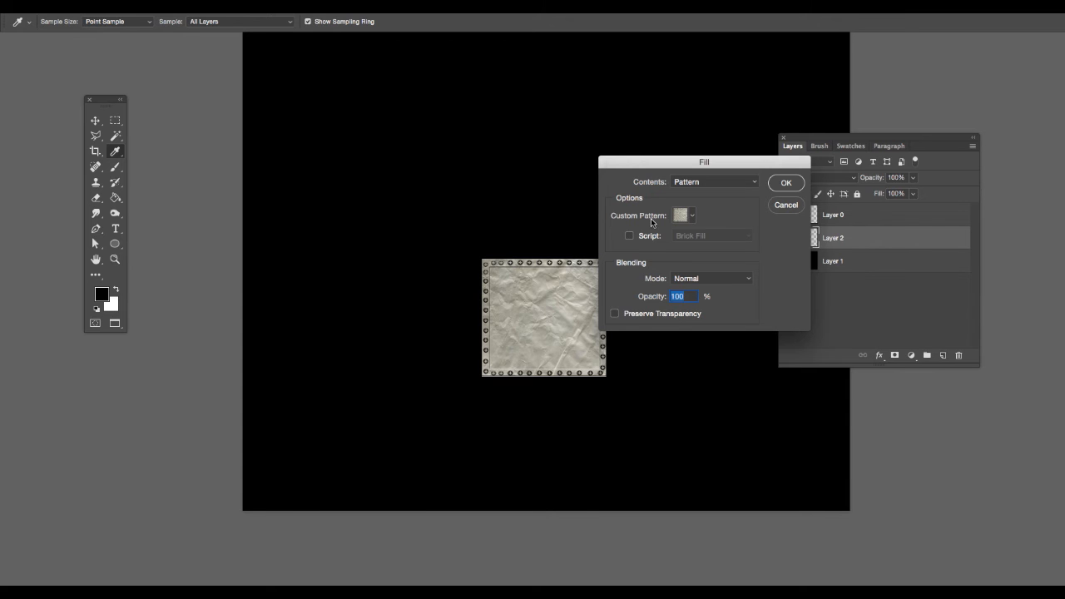
left_click(690, 218)
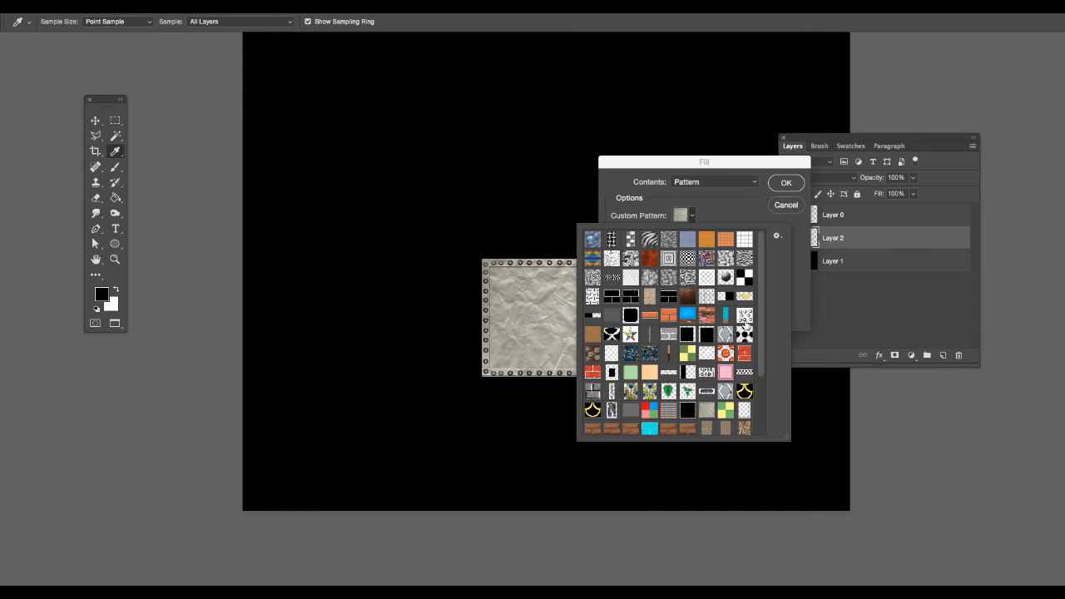
left_click_drag(760, 313, 758, 385)
scroll(759, 386, "down", 1)
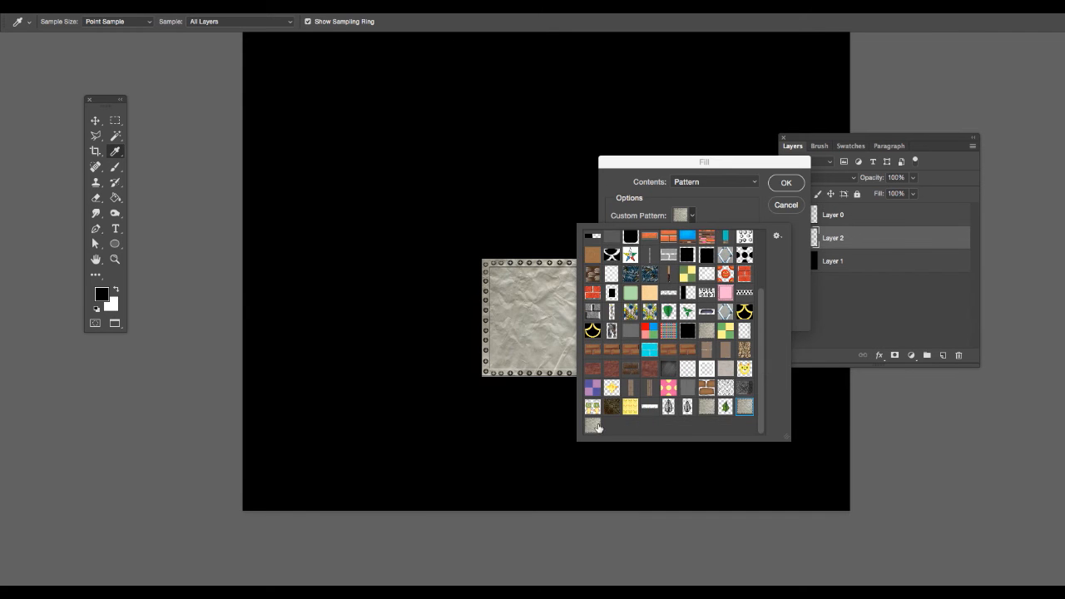
left_click(783, 184)
Step: Show the wireframe on Layer 0 and check its layout with the tiled metal on Layer 2 hidden and shown
left_click_drag(807, 142, 919, 174)
key("super+0")
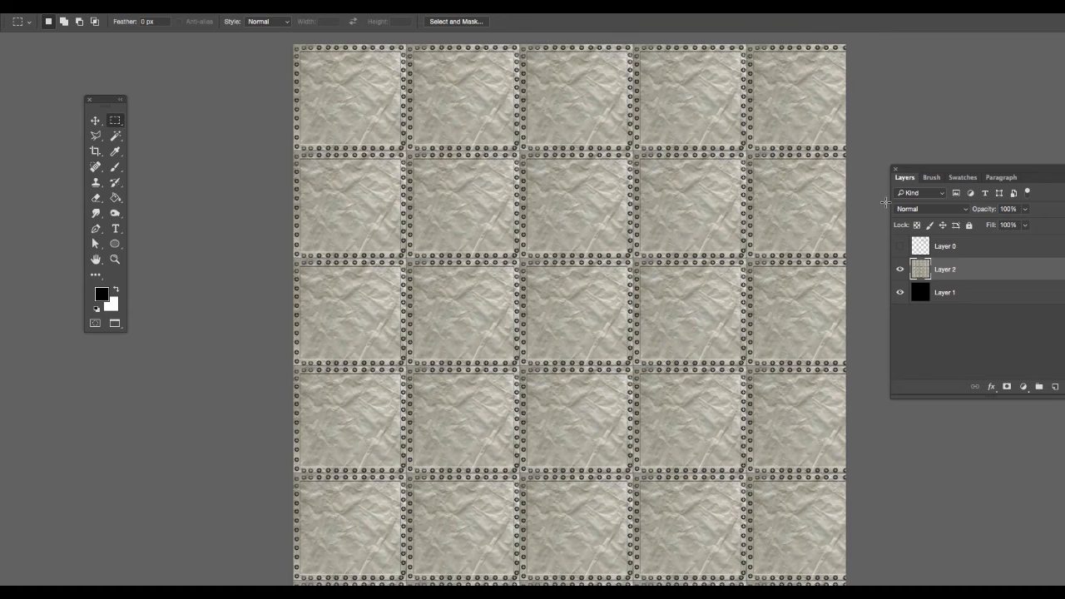
left_click(900, 247)
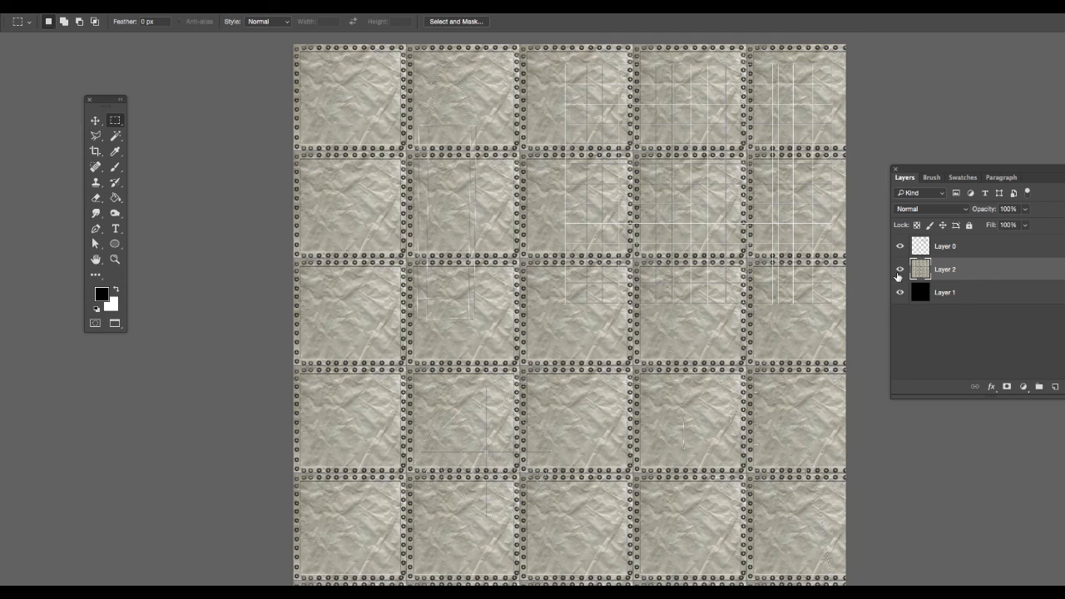
left_click(900, 268)
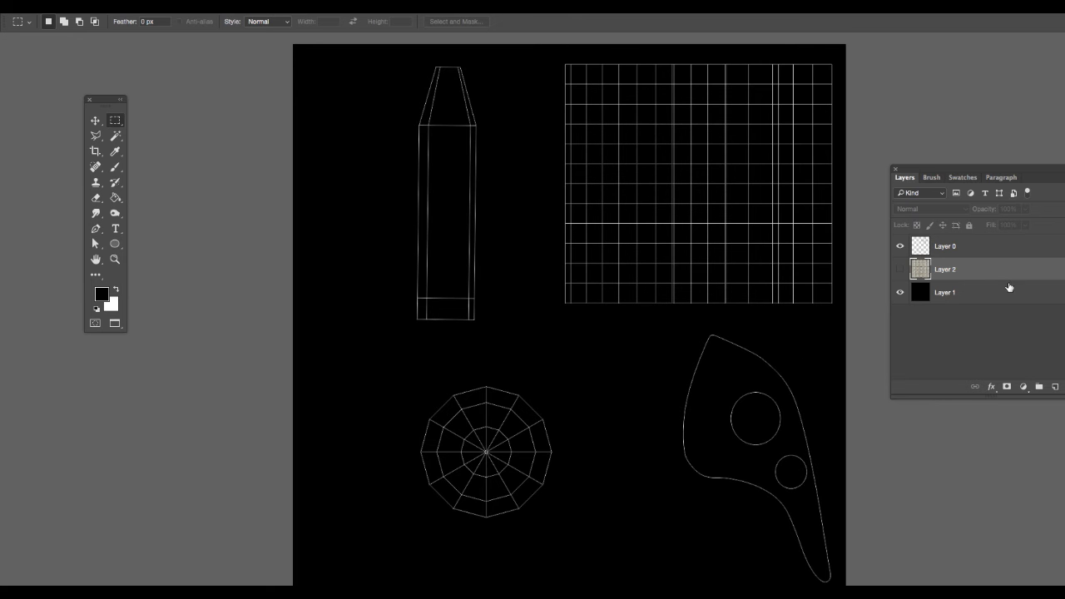
left_click(899, 271)
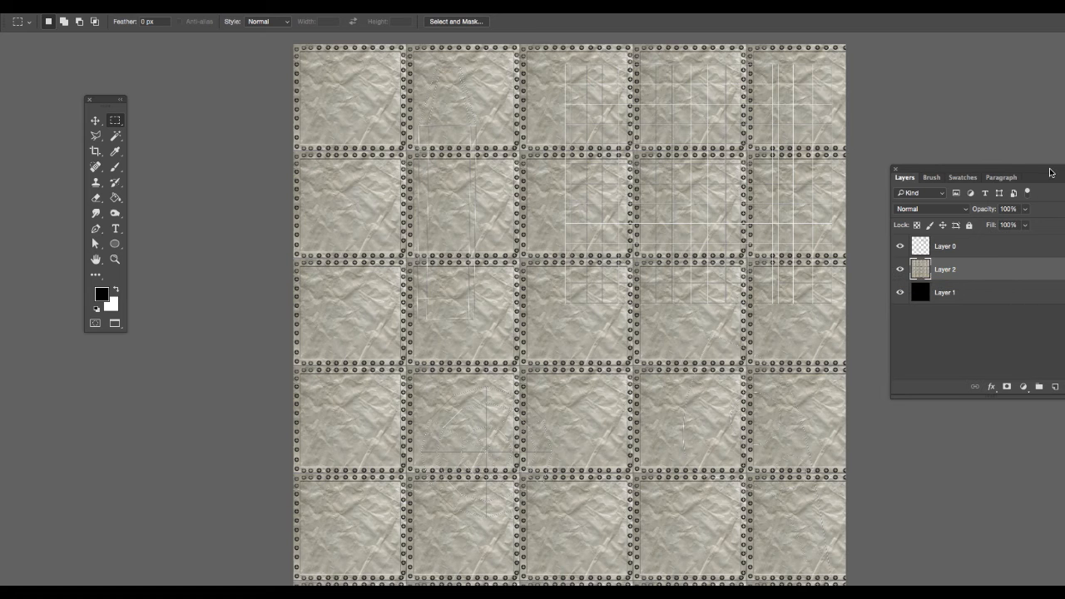
left_click_drag(1051, 169, 784, 125)
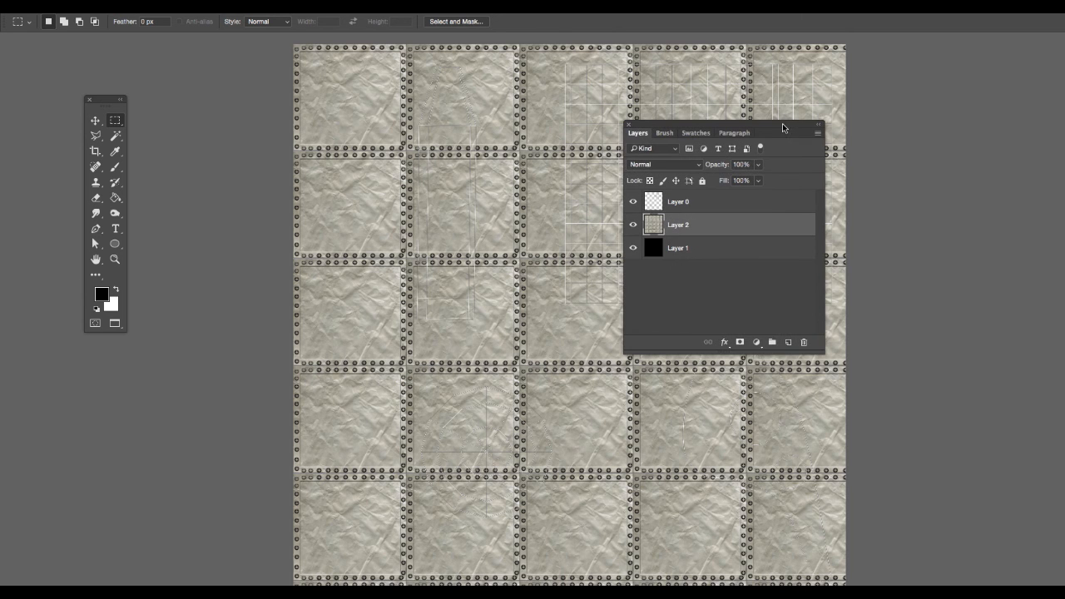
Step: On a new layer above the hidden Layer 2, select the circular wireframe with a centred elliptical marquee slightly larger than its outline
left_click(787, 344)
left_click_drag(118, 123, 147, 130)
left_click(632, 248)
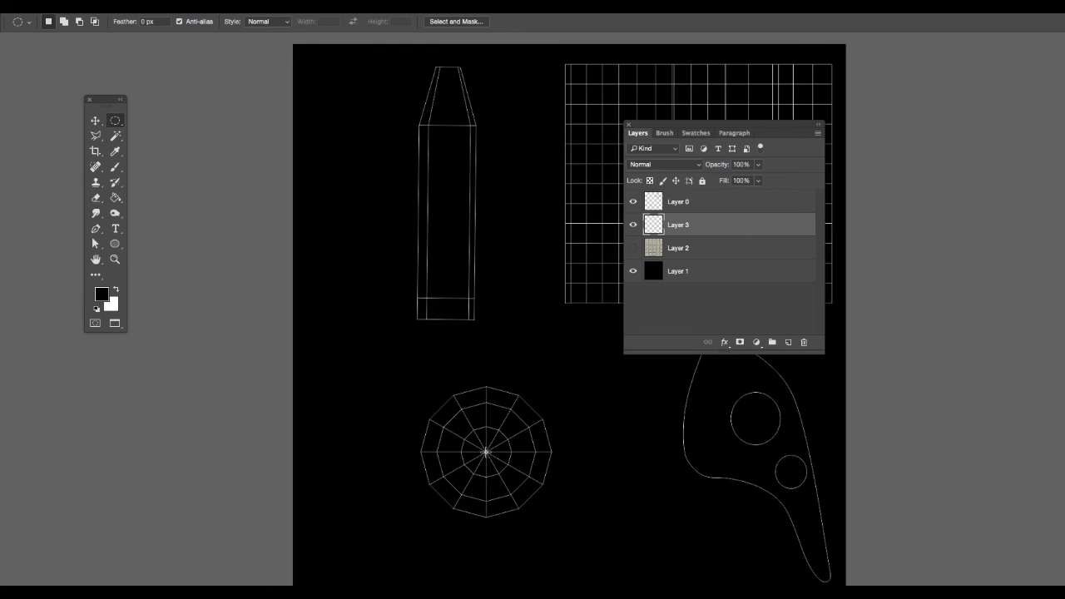
left_click_drag(486, 451, 552, 558)
left_click_drag(511, 511, 516, 513)
Step: Choose the yellow swatch as the foreground color and fill the circular selection with it using the Paint Bucket
left_click(381, 6)
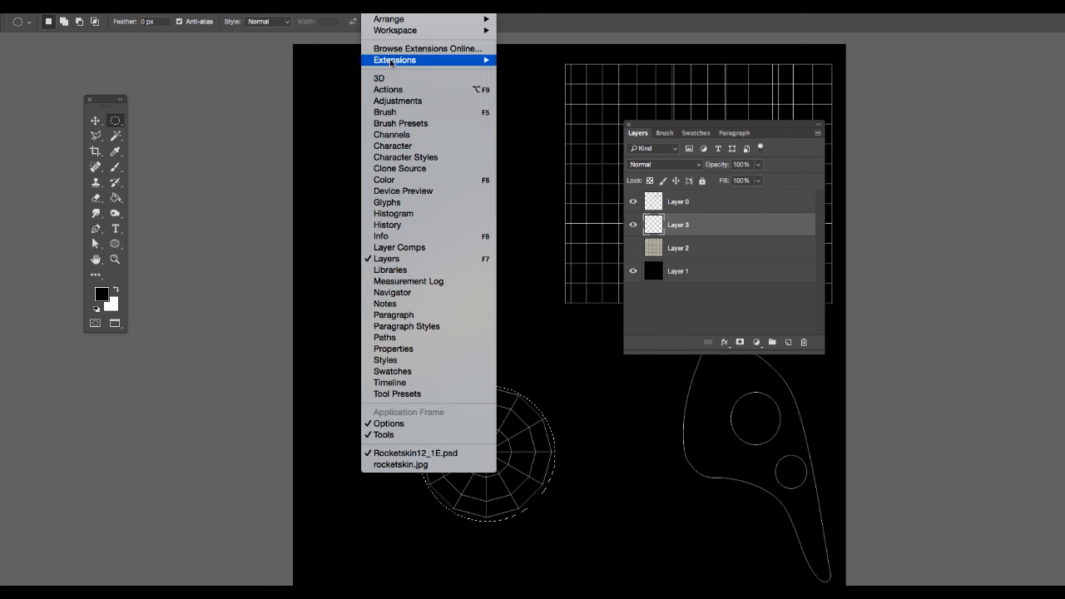
left_click(403, 372)
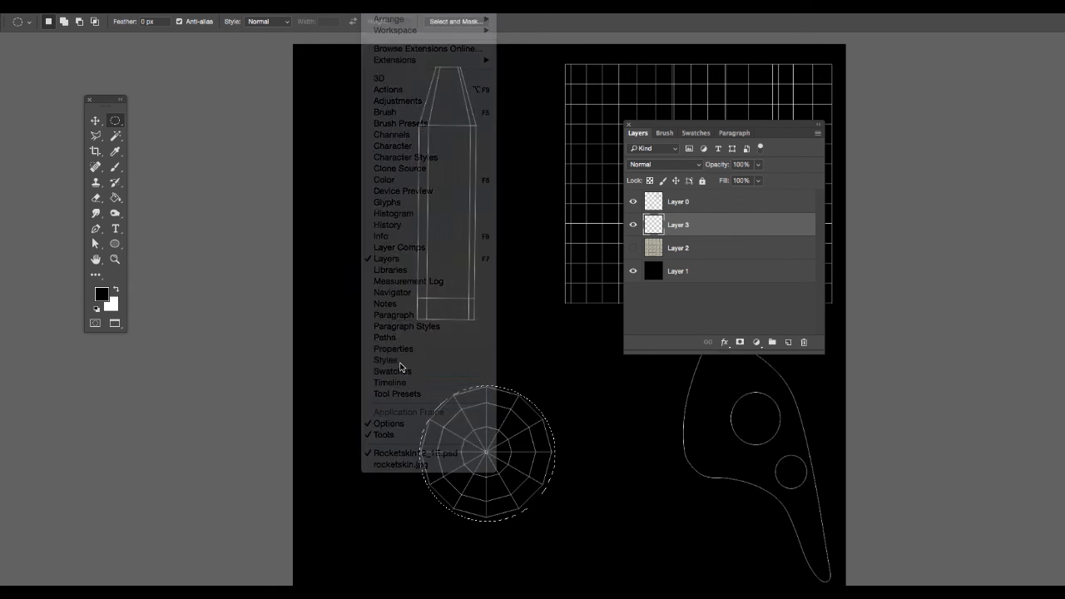
left_click_drag(656, 129, 786, 91)
left_click(770, 123)
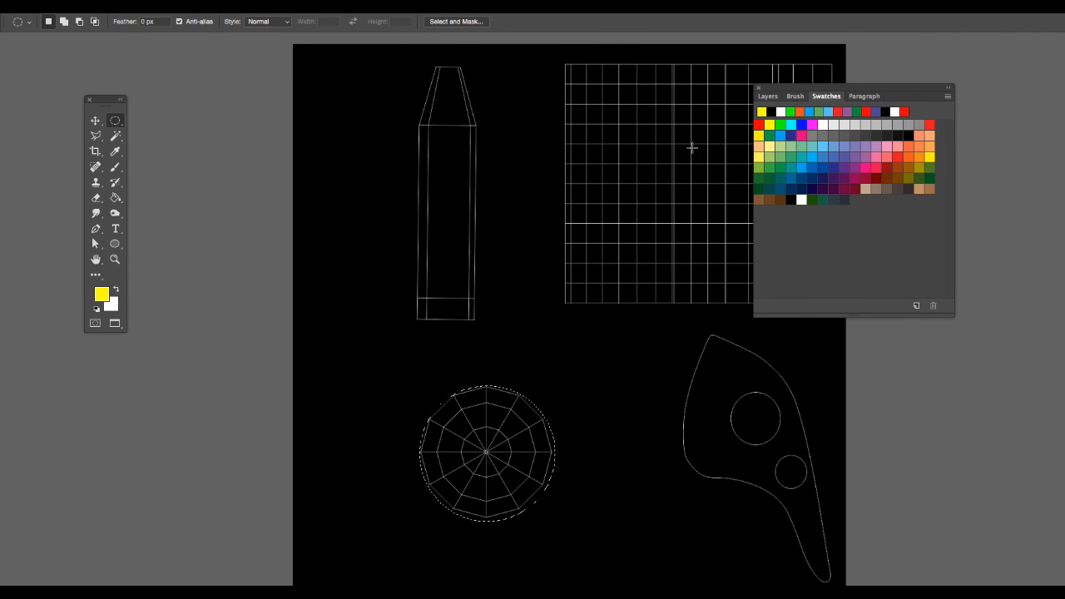
left_click(116, 197)
left_click(456, 450)
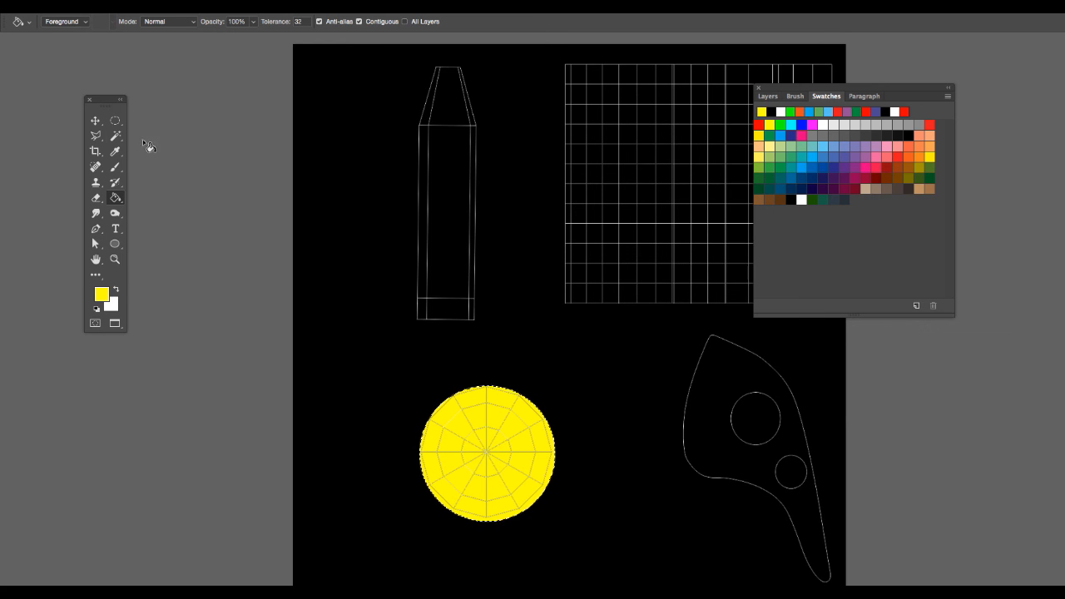
Step: Shrink the circular selection about its centre to 55.56% with Transform Selection and fill it with the red swatch
left_click(116, 121)
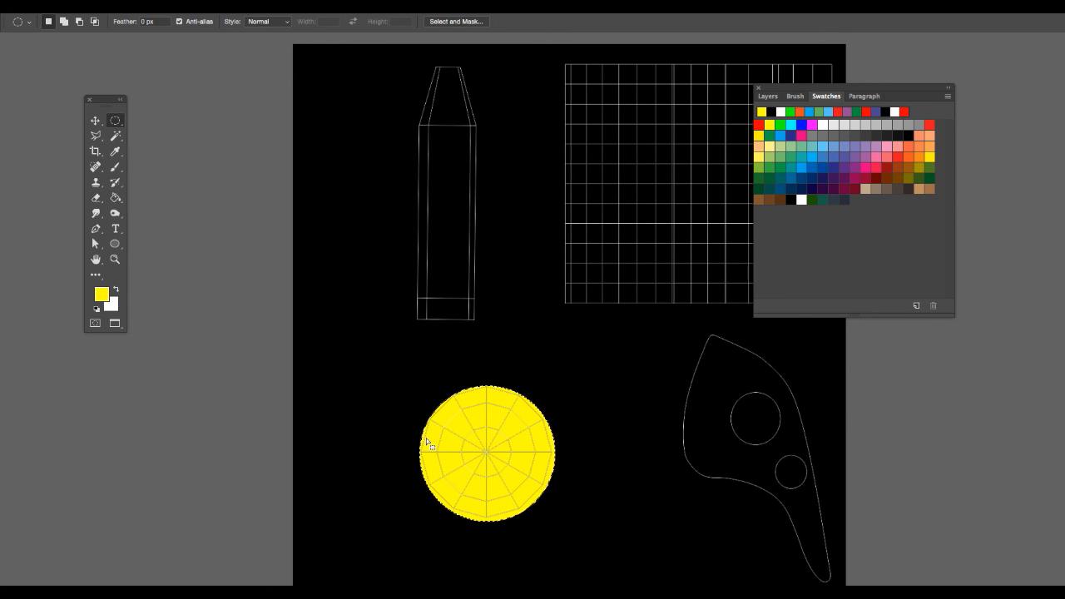
right_click(491, 422)
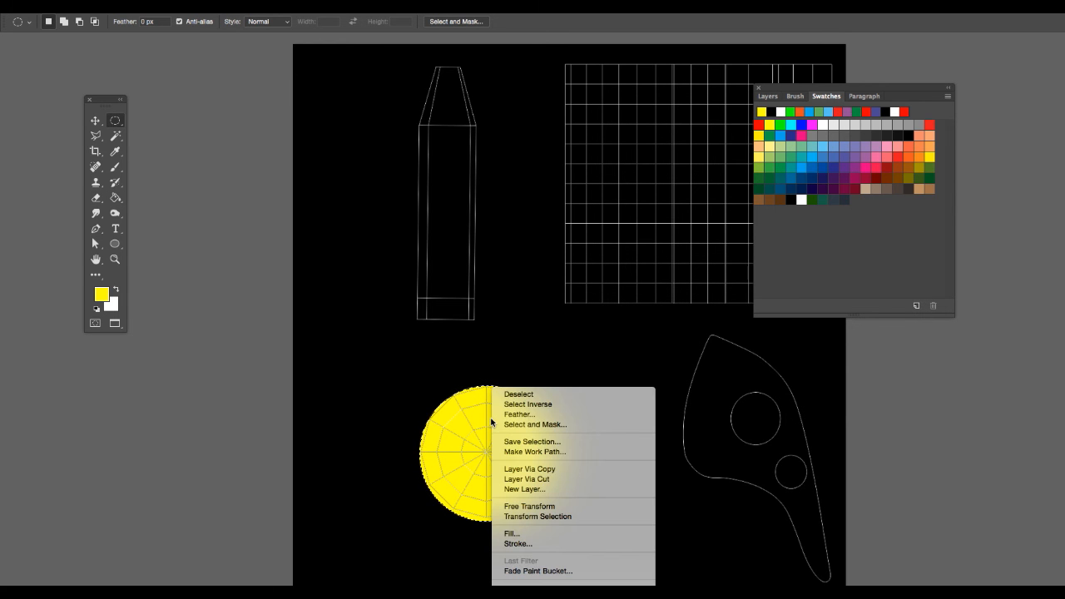
left_click(519, 517)
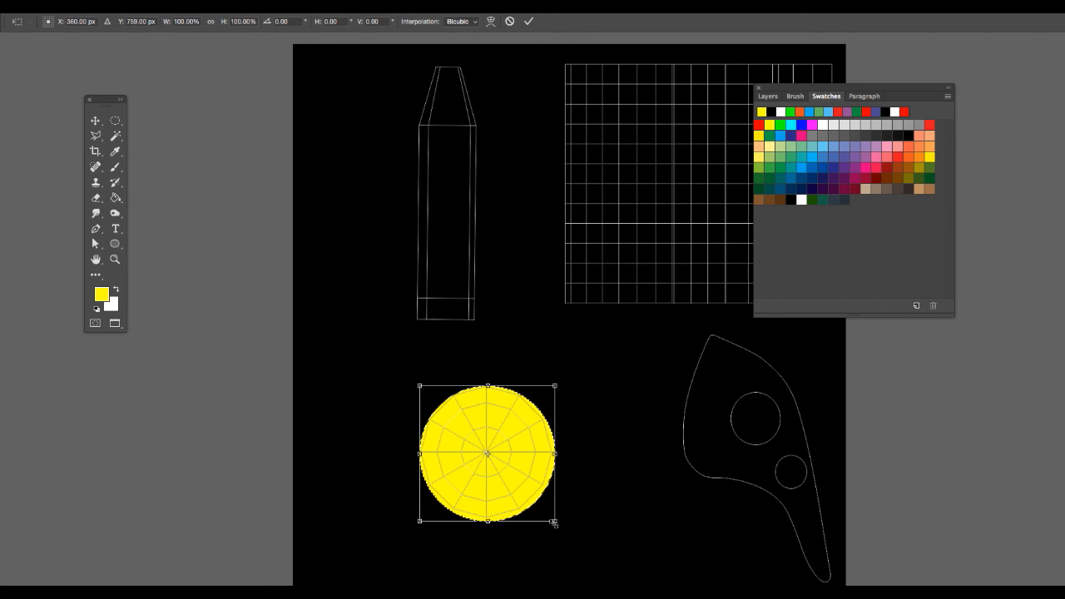
left_click_drag(553, 521, 520, 494)
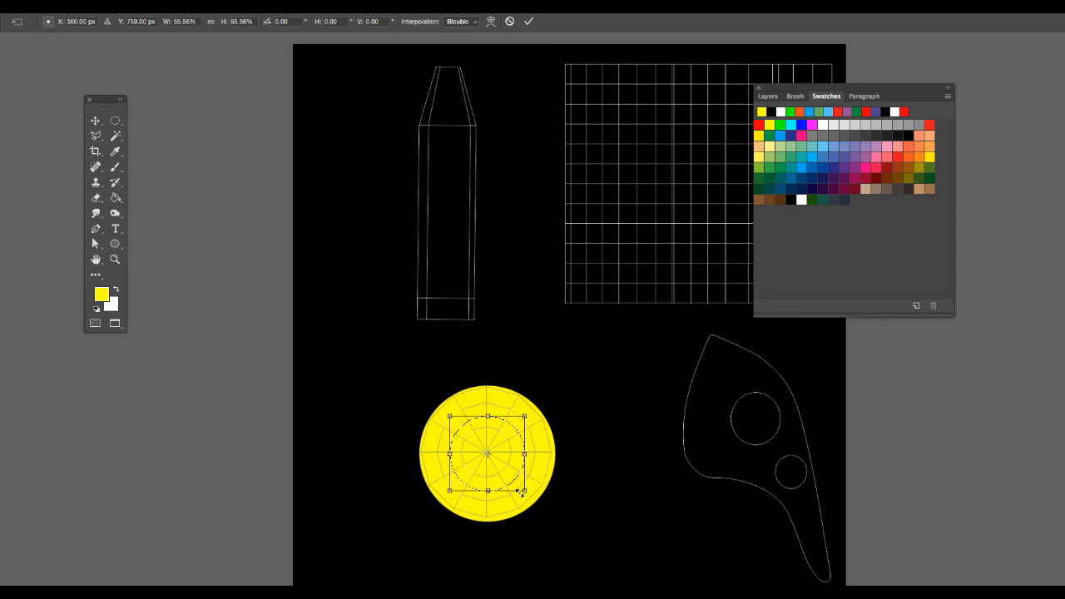
key("Return")
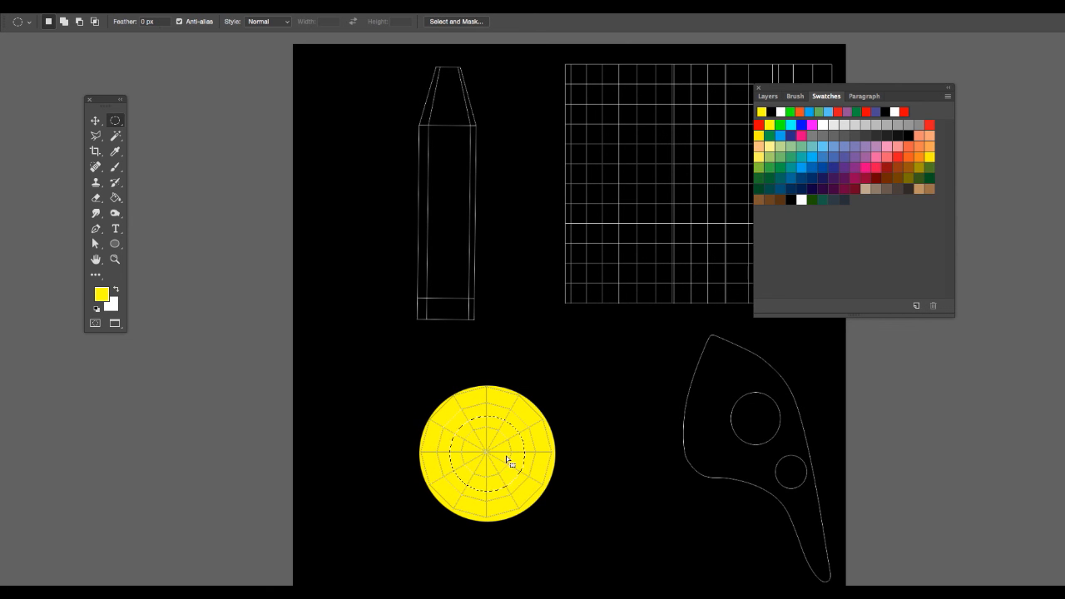
left_click(759, 125)
key("alt+BackSpace")
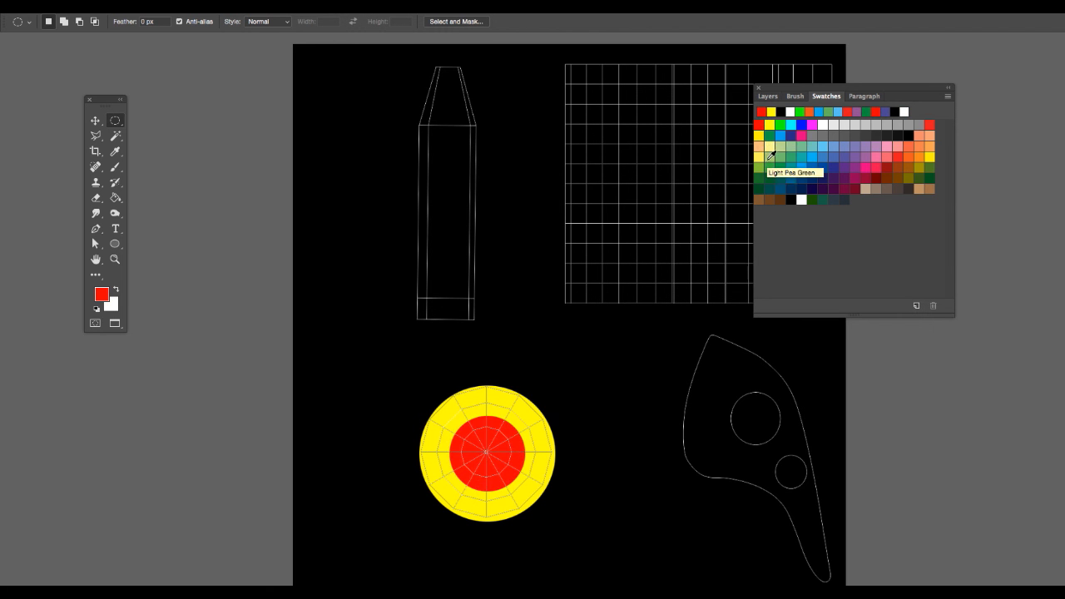
Step: Show the metal fill on Layer 2 and hide the wireframe on Layer 0
left_click(767, 96)
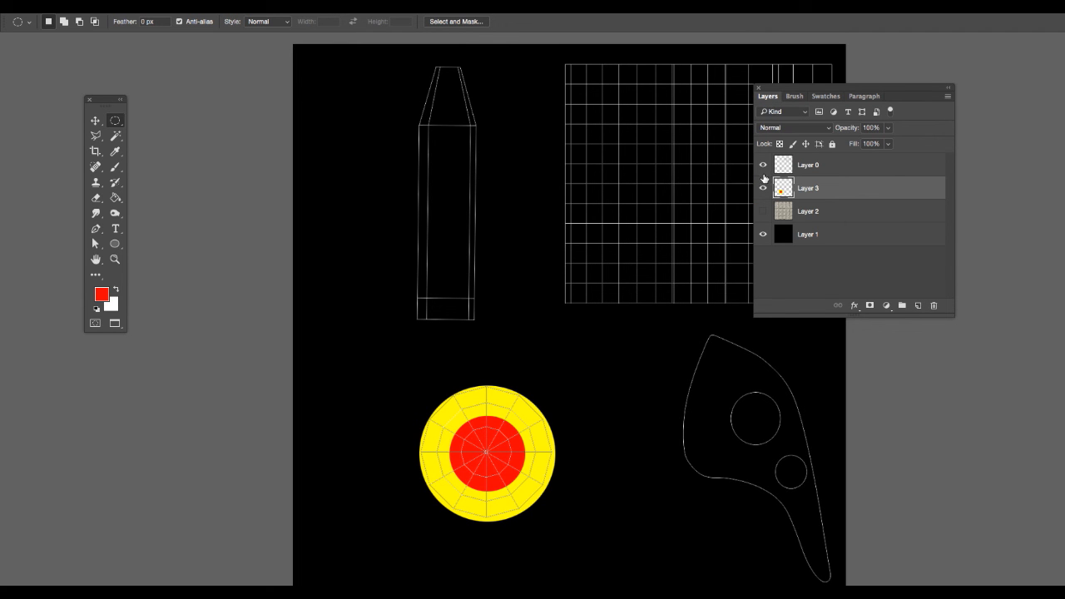
left_click(763, 211)
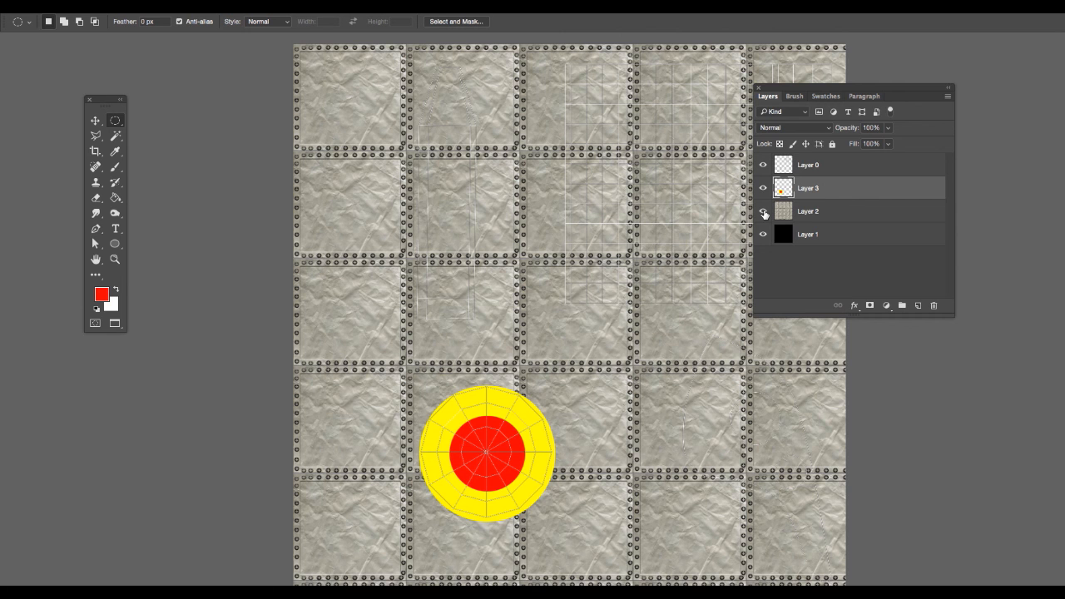
left_click(763, 167)
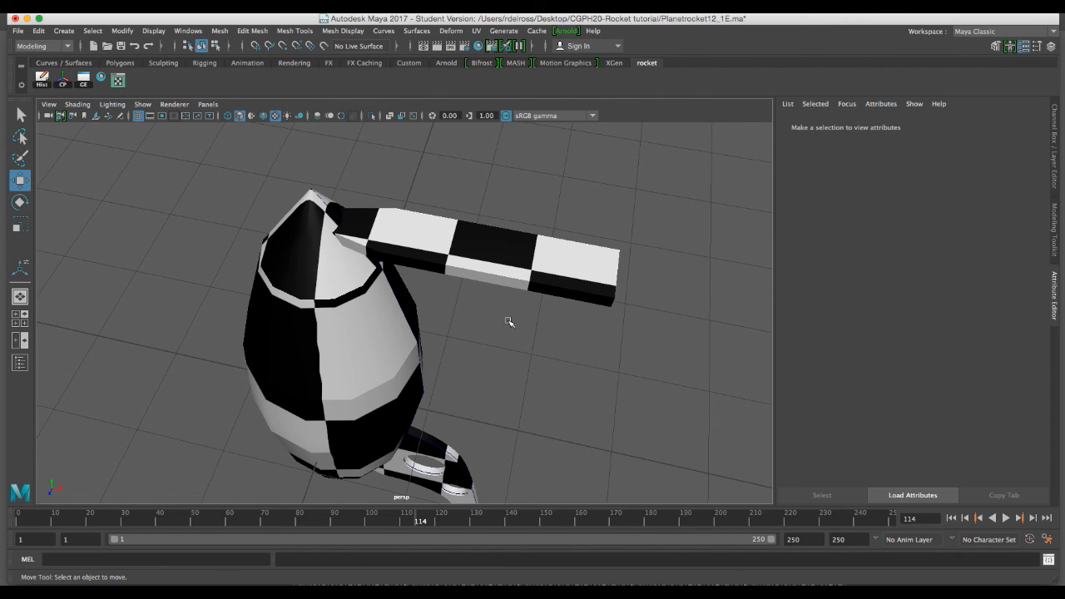
Step: In Maya, open the material attributes of the long box pCube1 and break the checker connection on blinn3's color
left_click(469, 248)
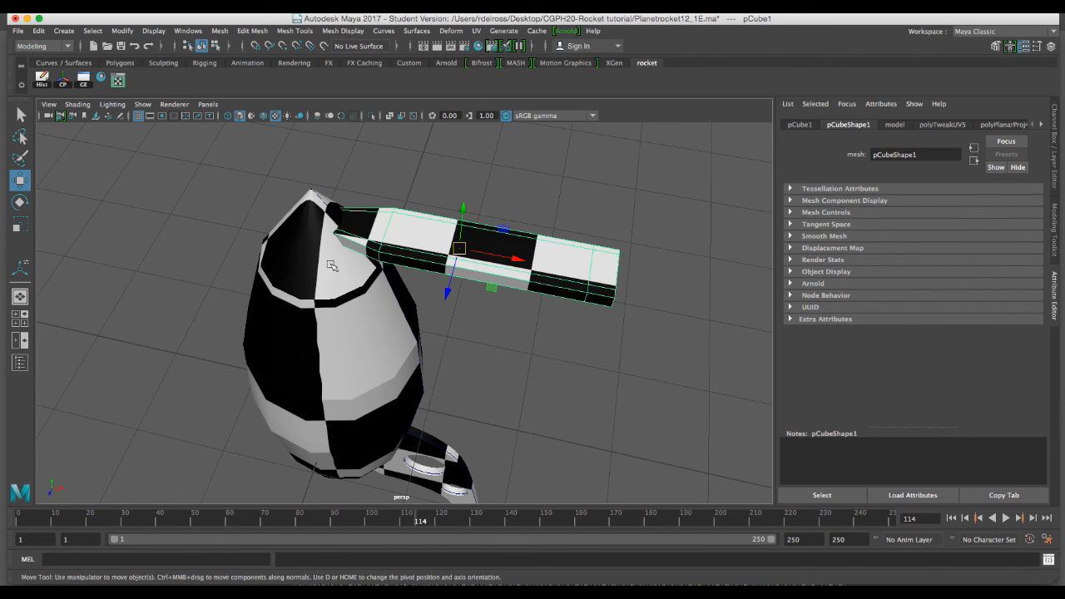
right_click(410, 244)
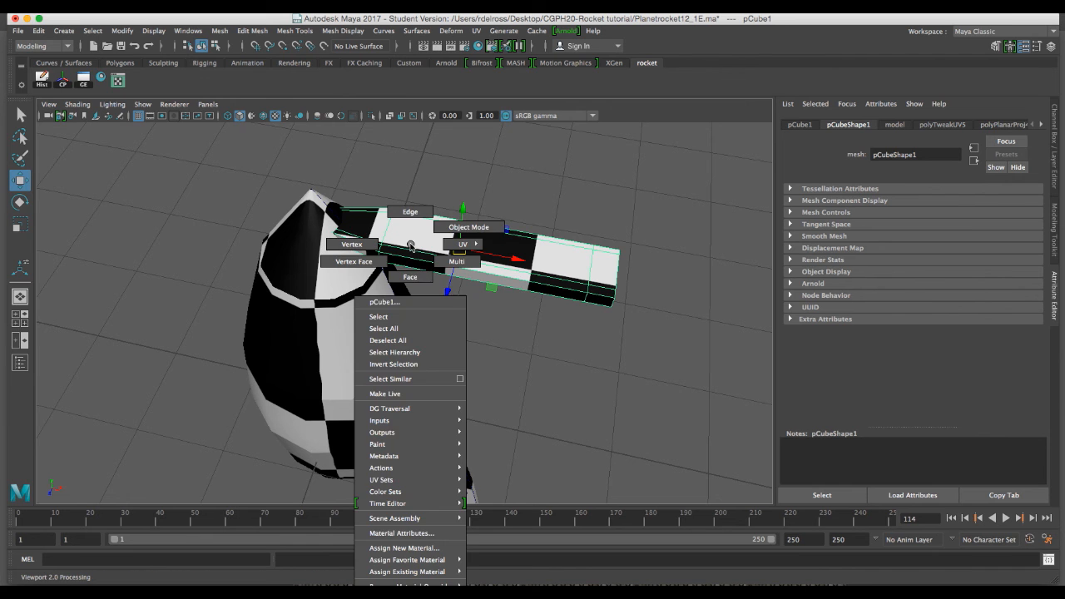
left_click(417, 532)
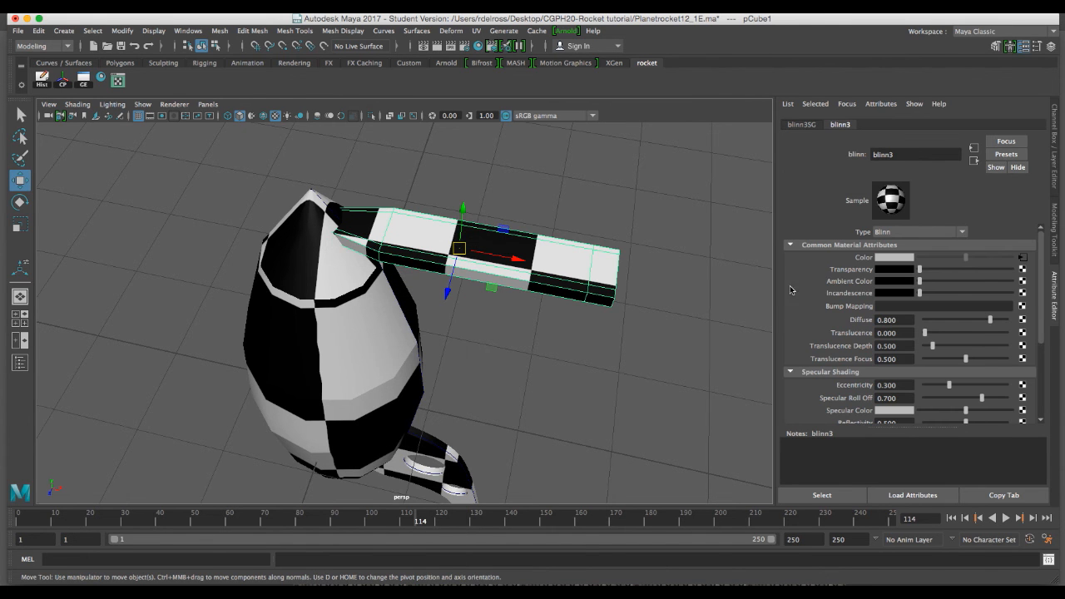
right_click(861, 262)
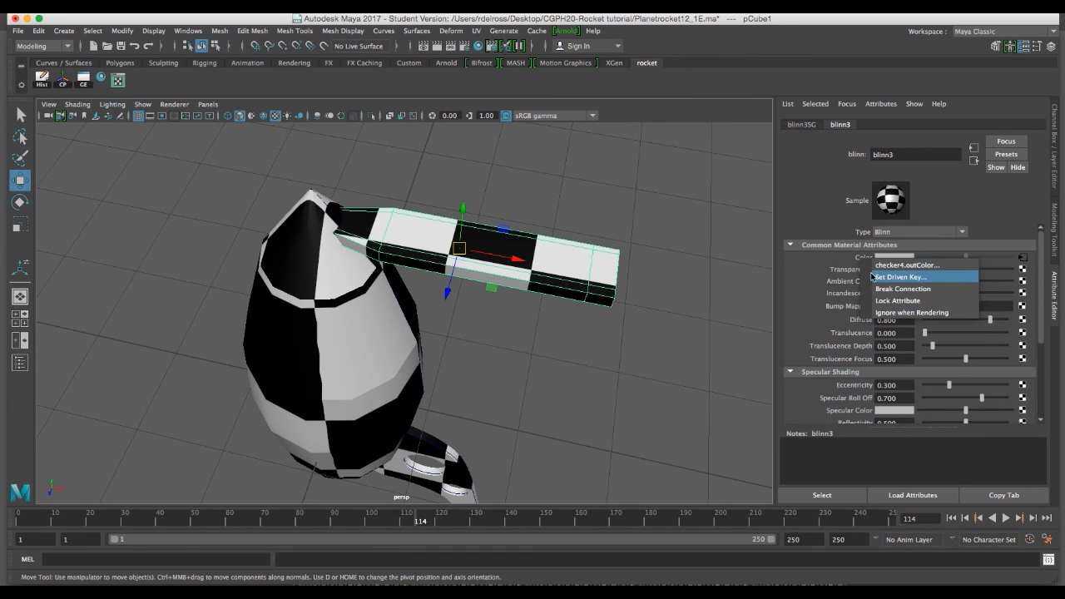
left_click(877, 288)
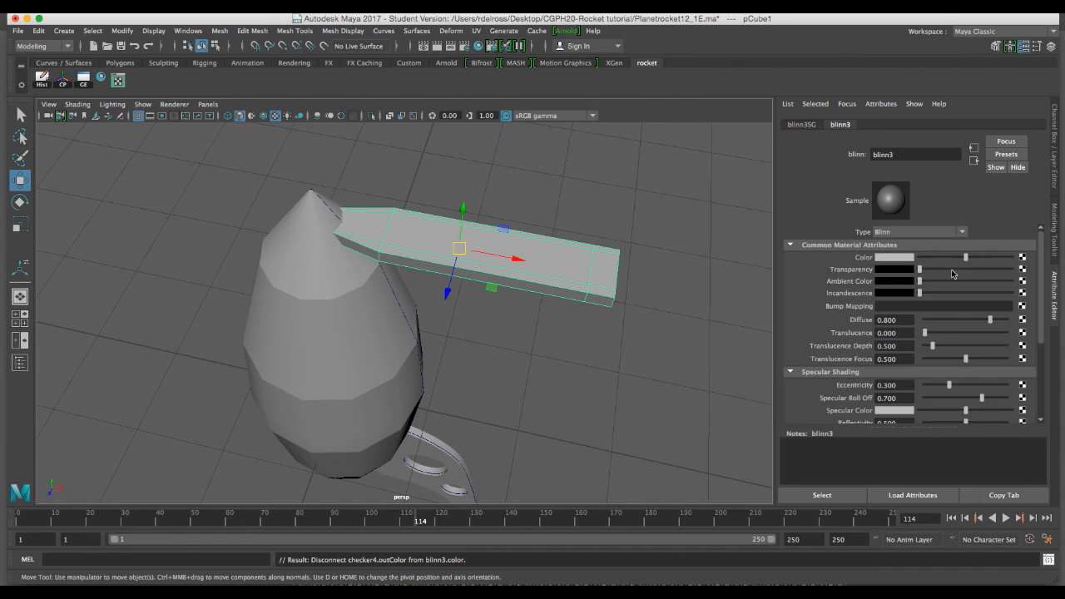
Step: Map blinn3's color to a File texture using Rocketskin12_1E.psd from the Desktop and check the textured rocket
left_click(1022, 258)
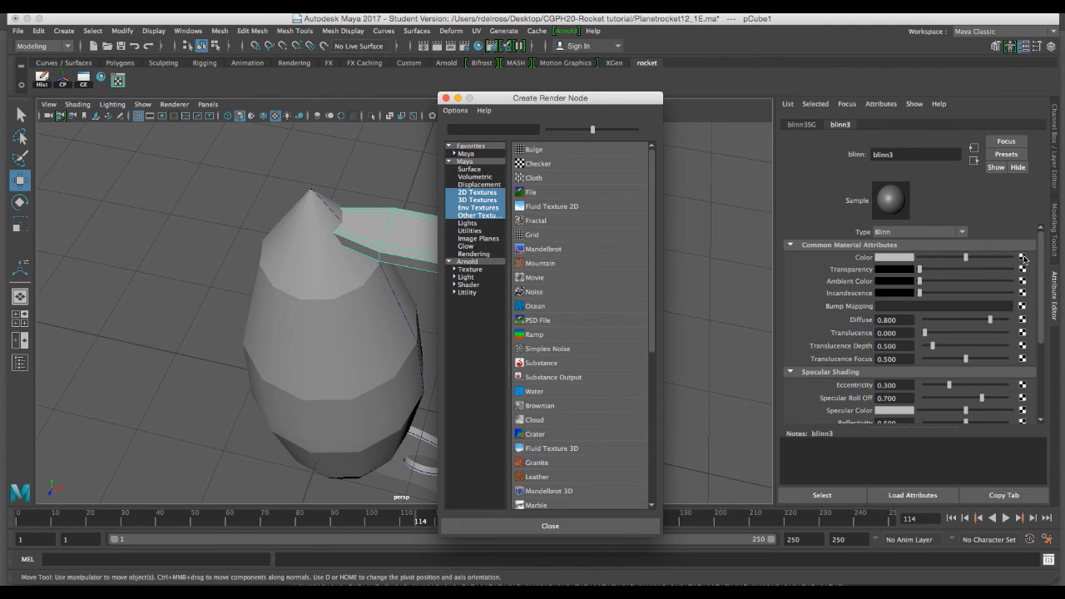
left_click(607, 193)
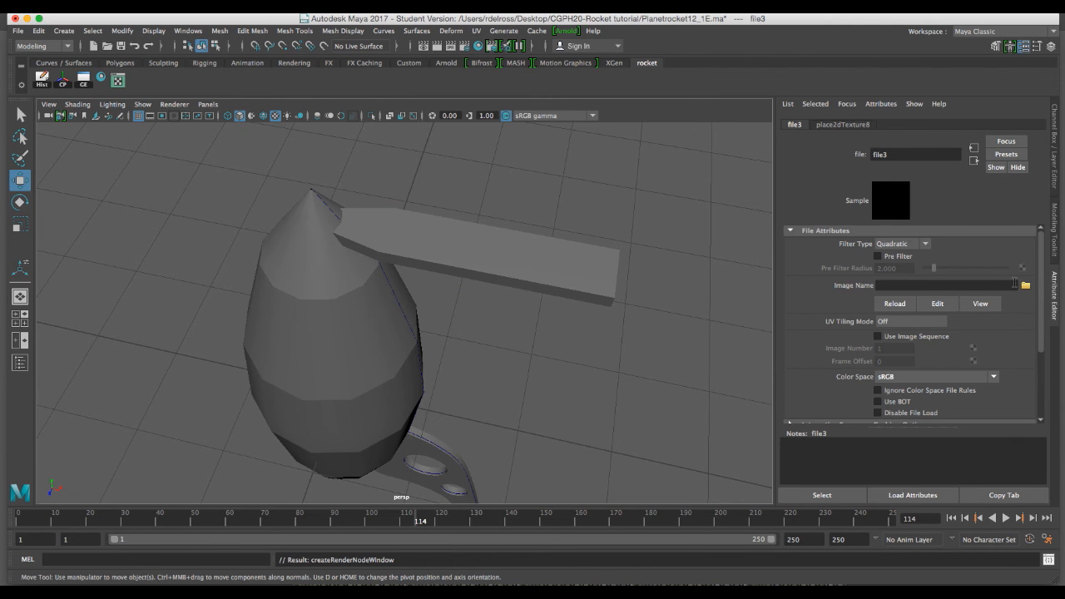
left_click(1025, 285)
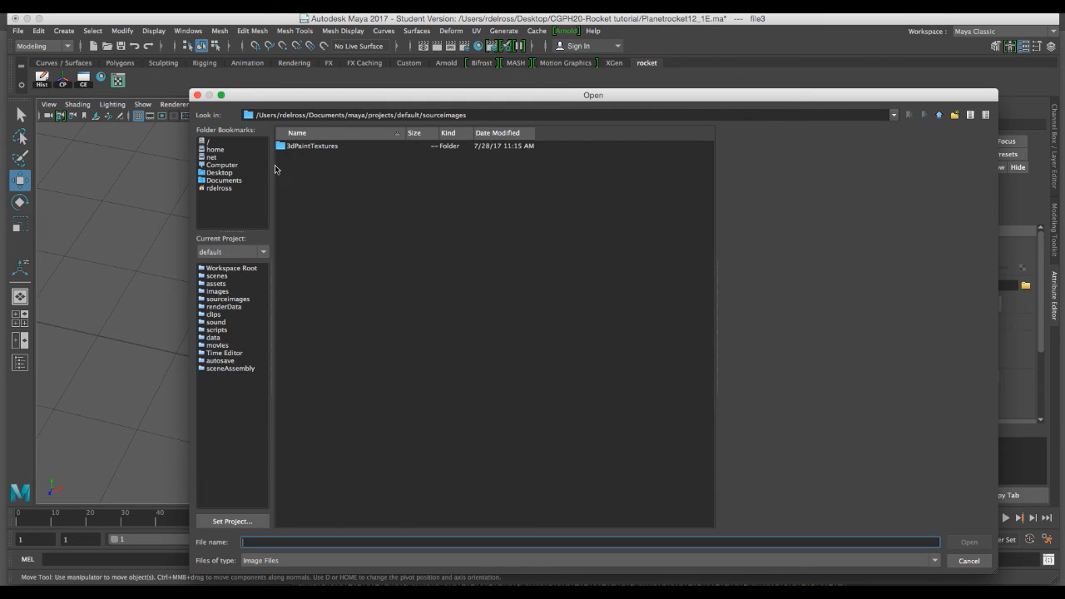
left_click(231, 174)
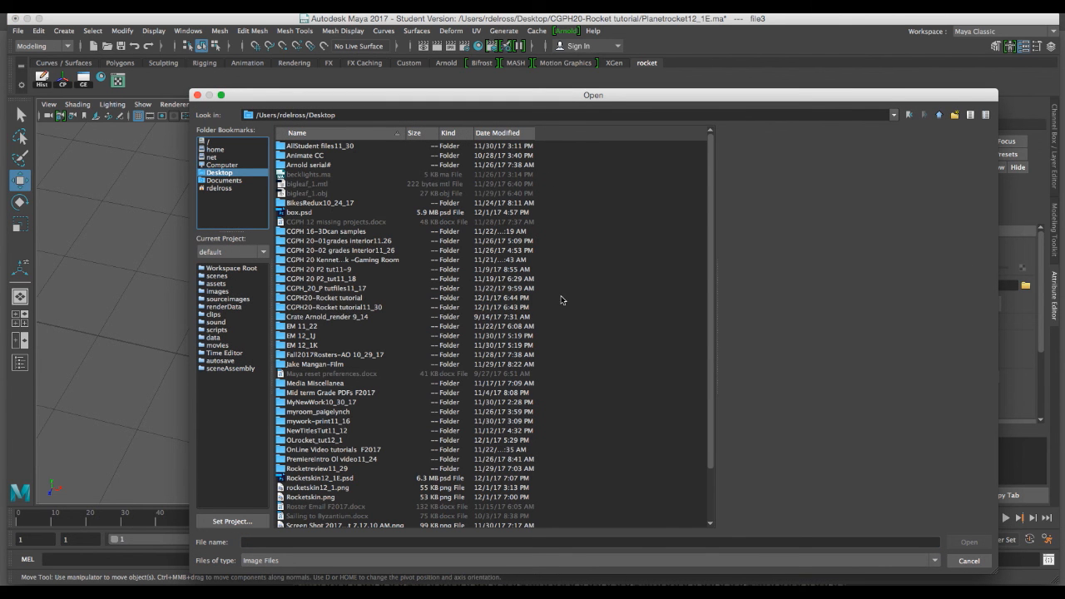
left_click(350, 478)
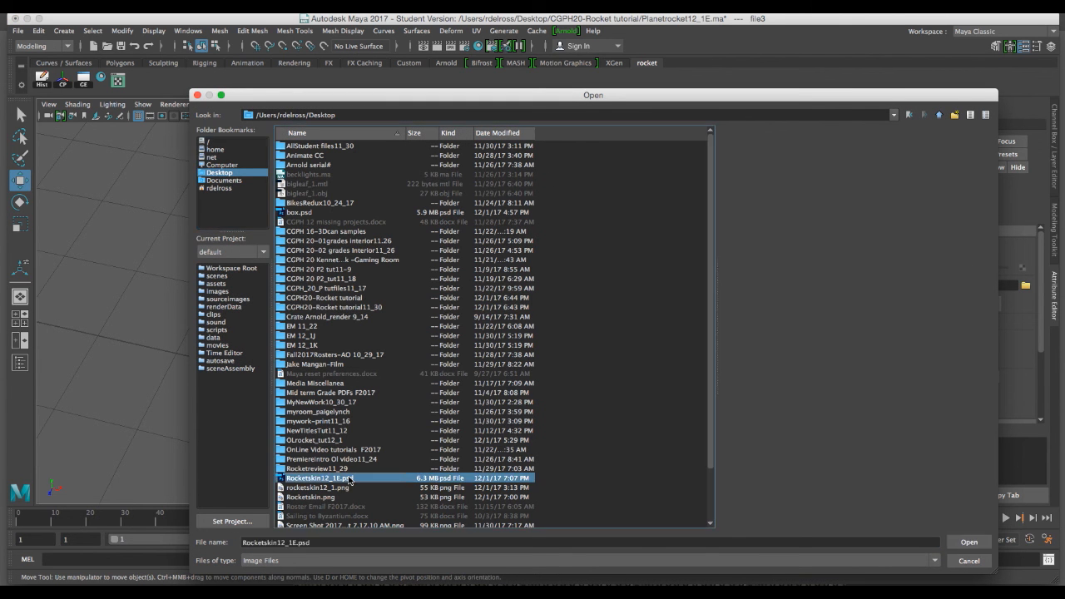
left_click(988, 543)
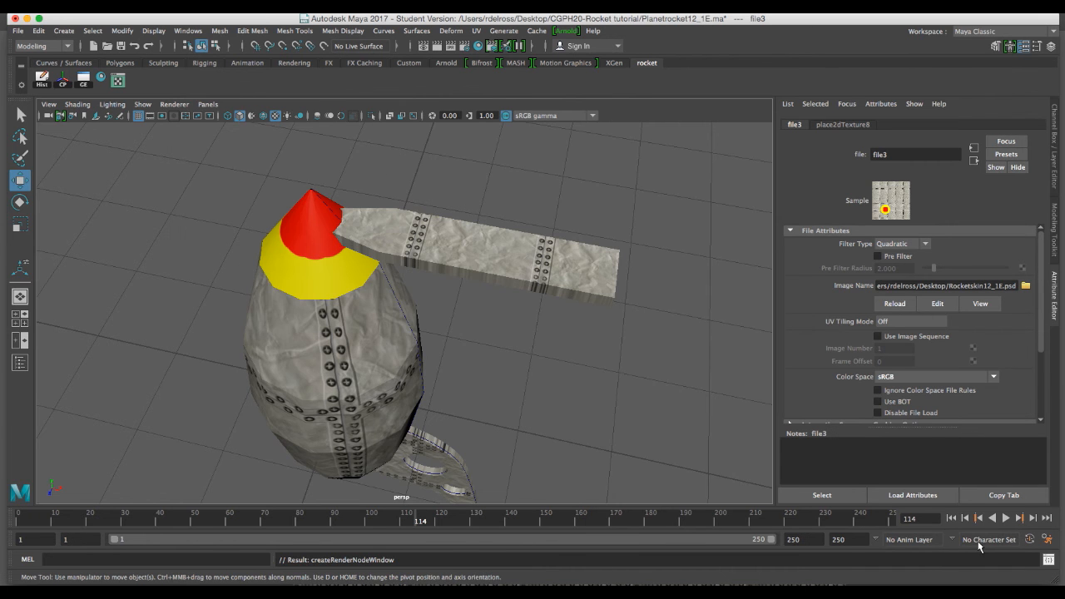
left_click_drag(539, 339, 554, 288)
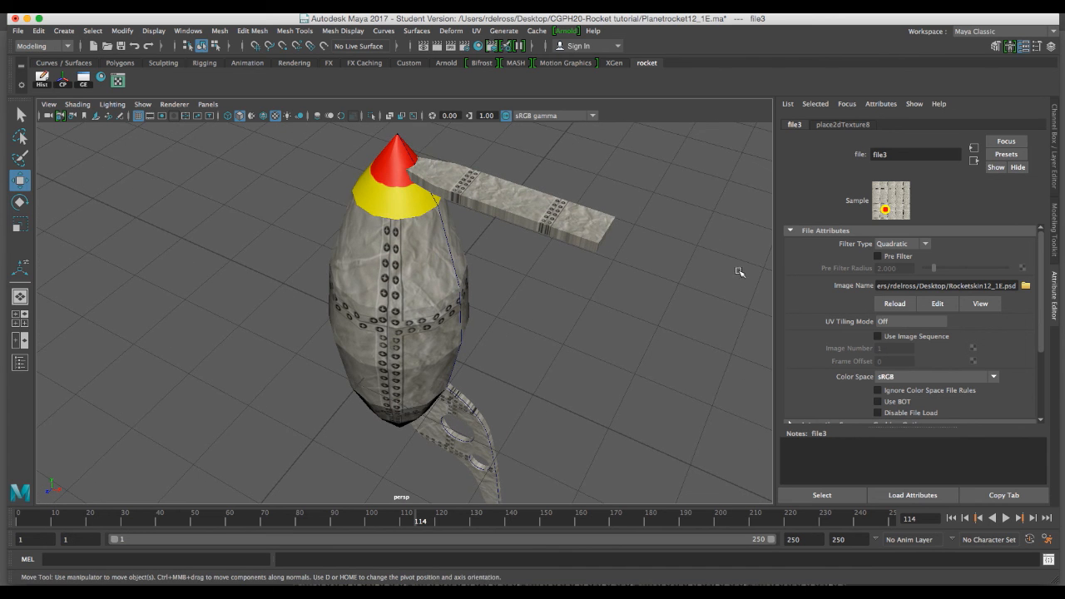